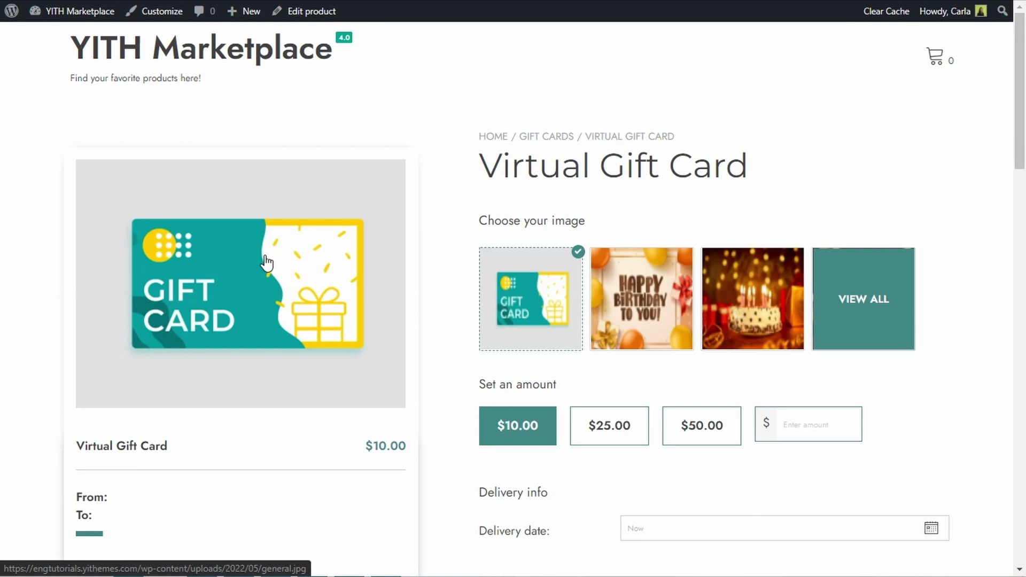
# Choose the birthday cake image, then browse the full gallery through the Birthday, Christmas and Family categories.
pyautogui.click(631, 278)
pyautogui.click(738, 303)
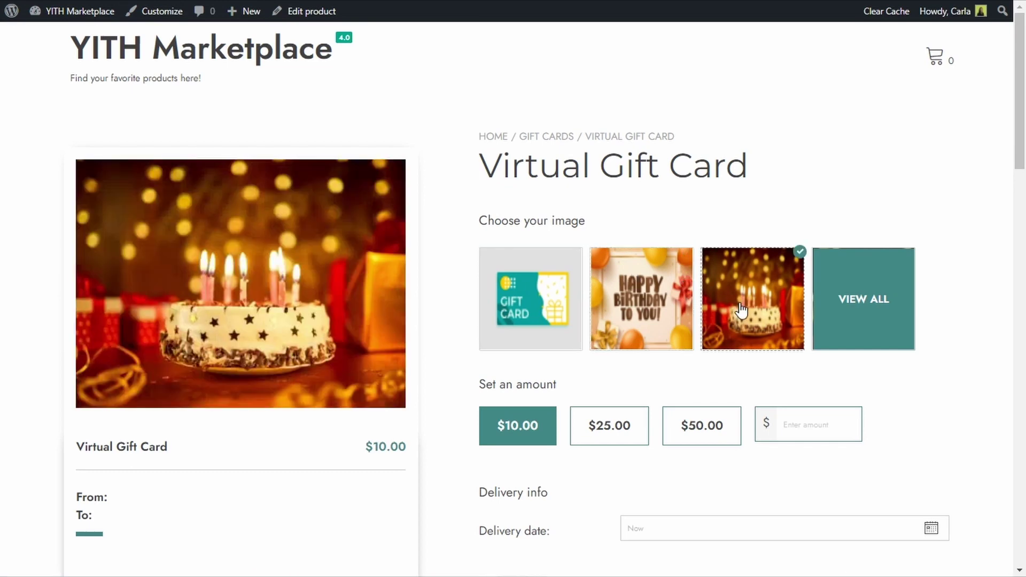
pyautogui.click(876, 313)
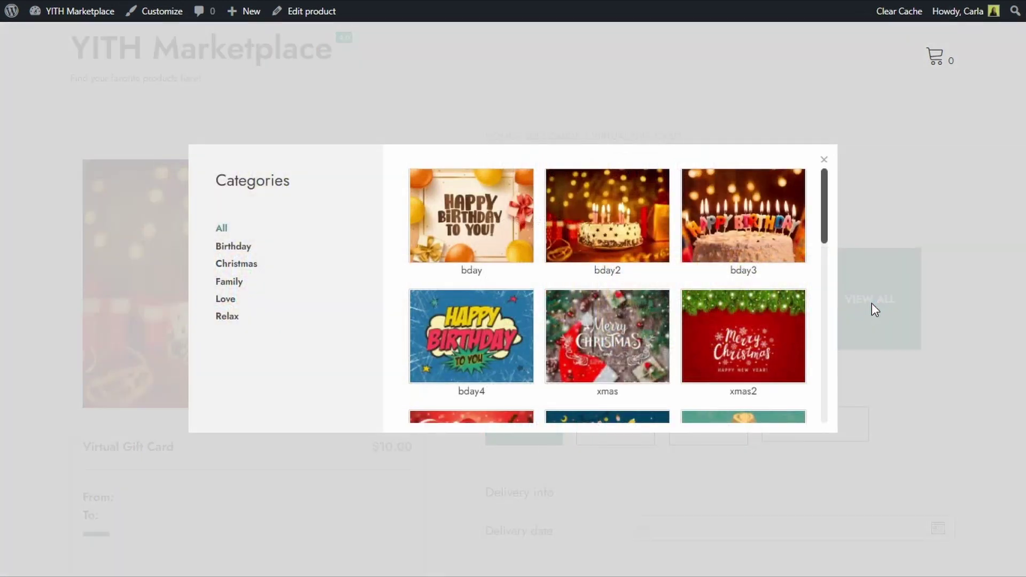
pyautogui.scroll(-2, 738, 259)
pyautogui.scroll(-3, 738, 260)
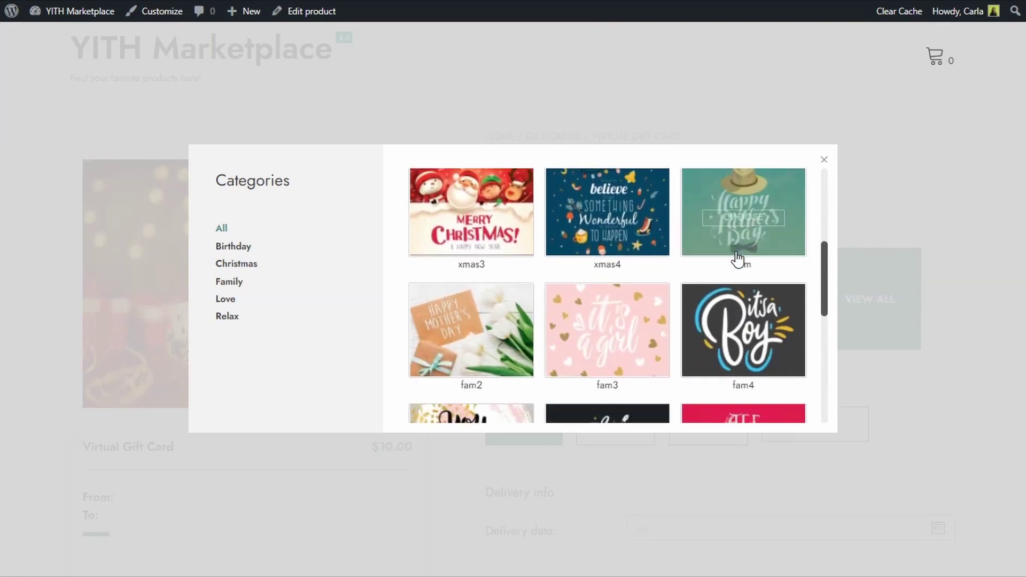
pyautogui.click(237, 248)
pyautogui.click(252, 268)
pyautogui.click(244, 291)
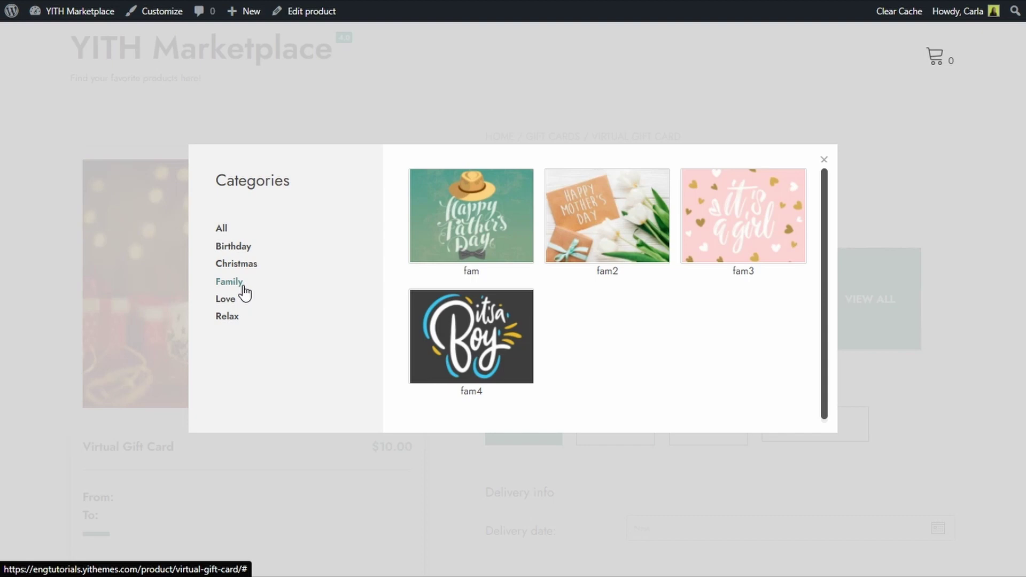
# Close the gallery and go to YITH Gift Cards' Image categories page in the dashboard.
pyautogui.click(823, 160)
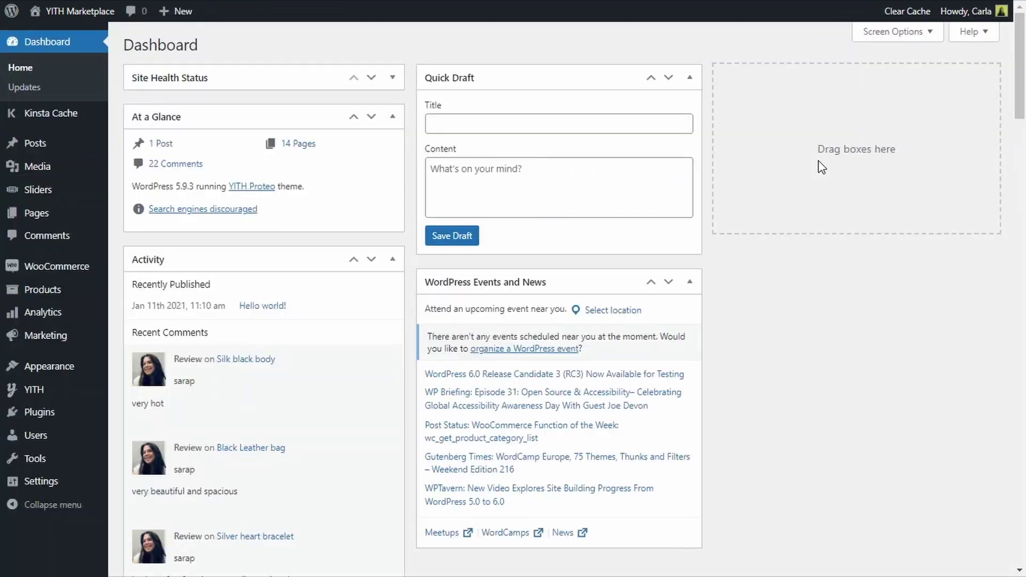
pyautogui.moveTo(75, 396)
pyautogui.click(138, 393)
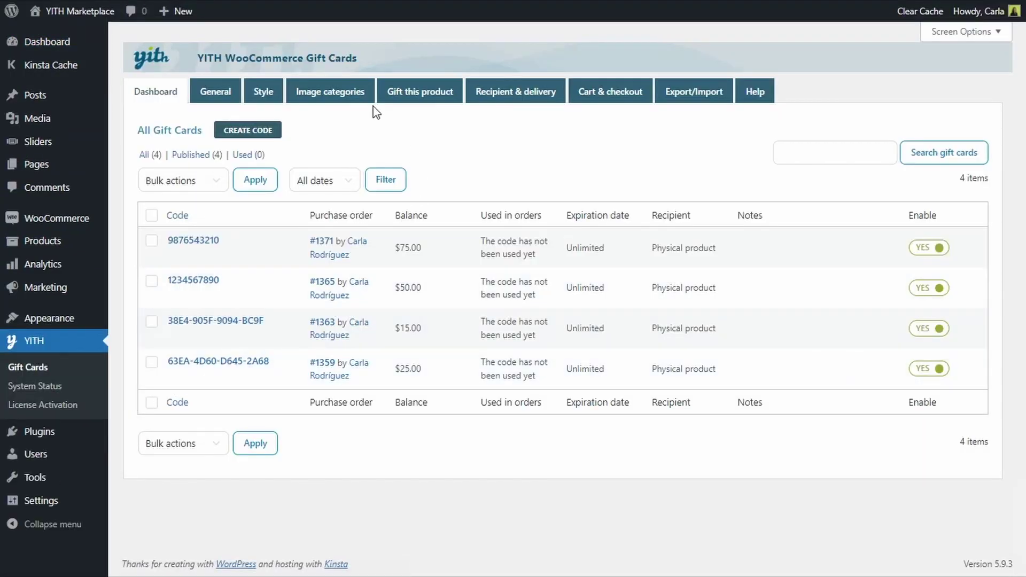
pyautogui.click(328, 93)
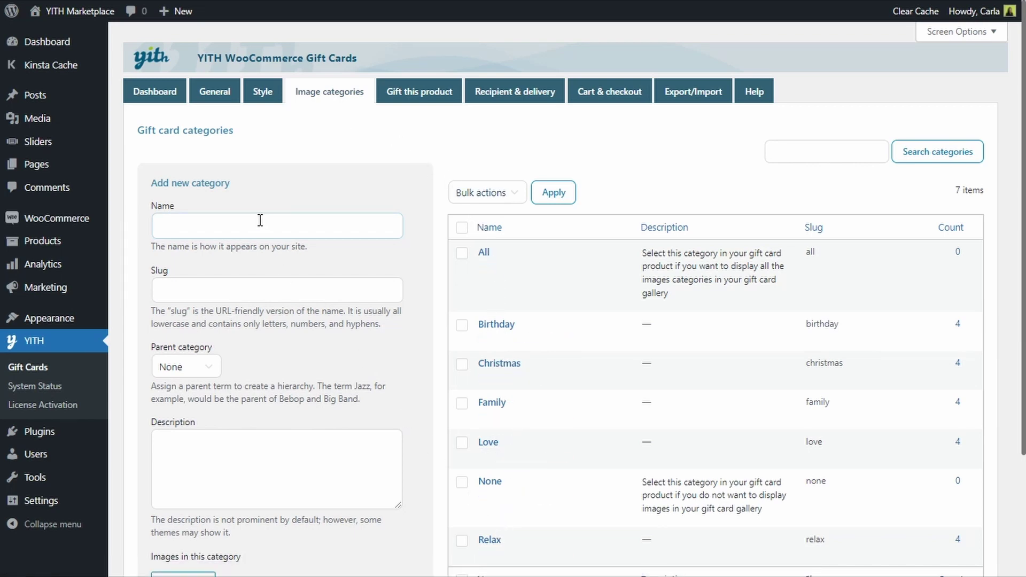
# Enter 'Wedding' as the new image category name, keeping None as the parent category.
pyautogui.write('Wedding')
pyautogui.scroll(-1, 172, 302)
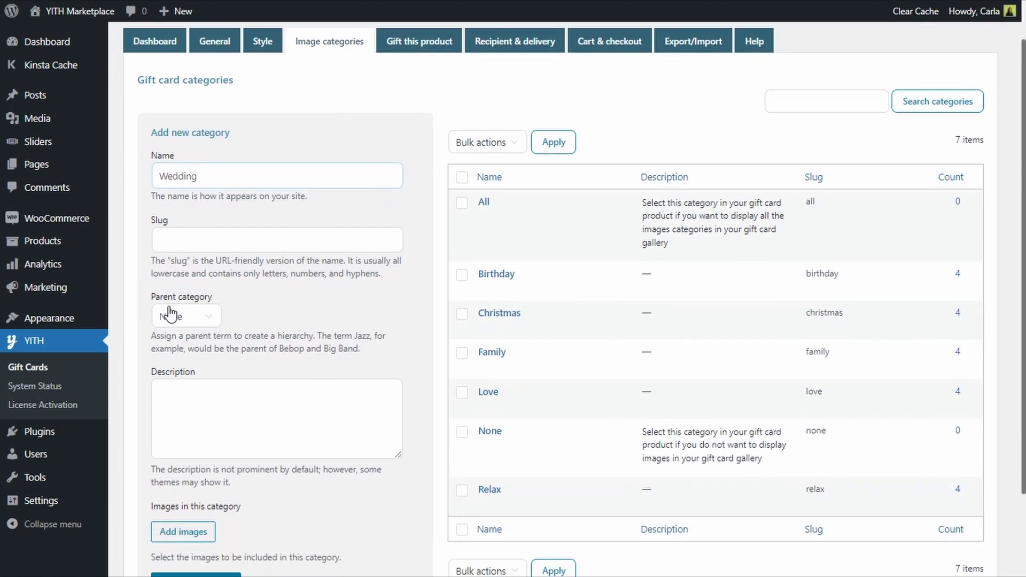
pyautogui.click(207, 322)
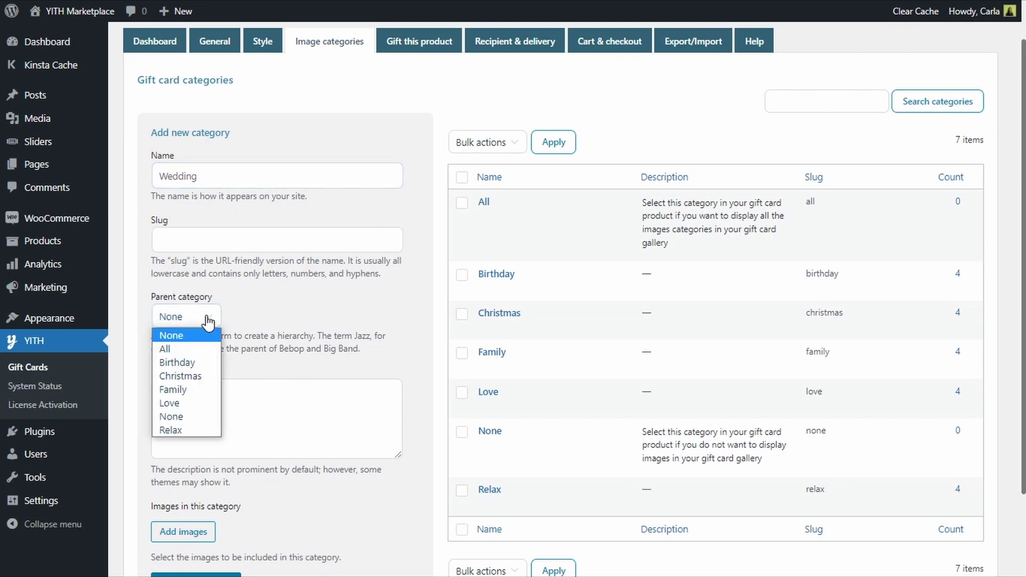
pyautogui.click(208, 322)
pyautogui.scroll(-1, 256, 252)
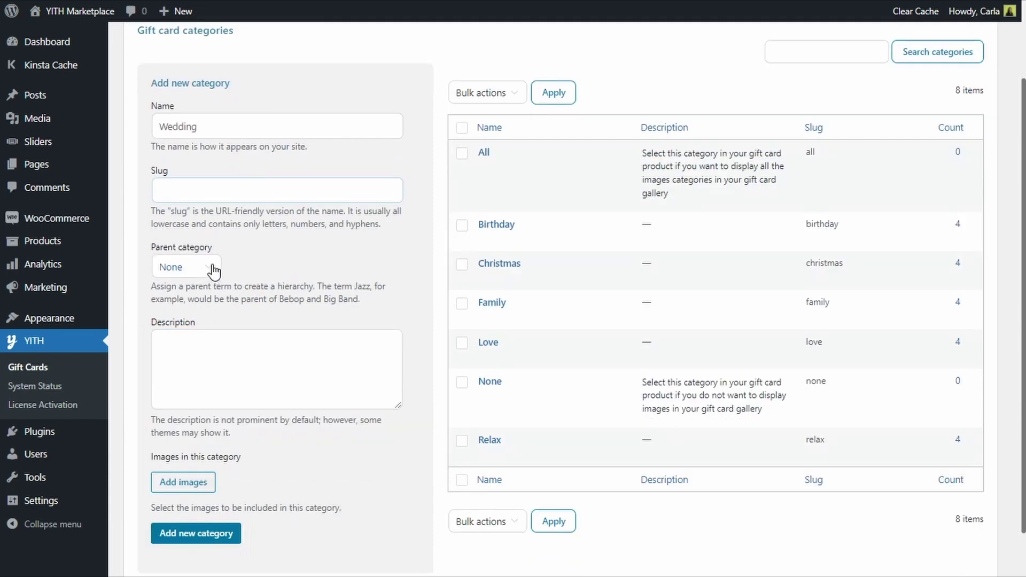
pyautogui.scroll(-1, 268, 301)
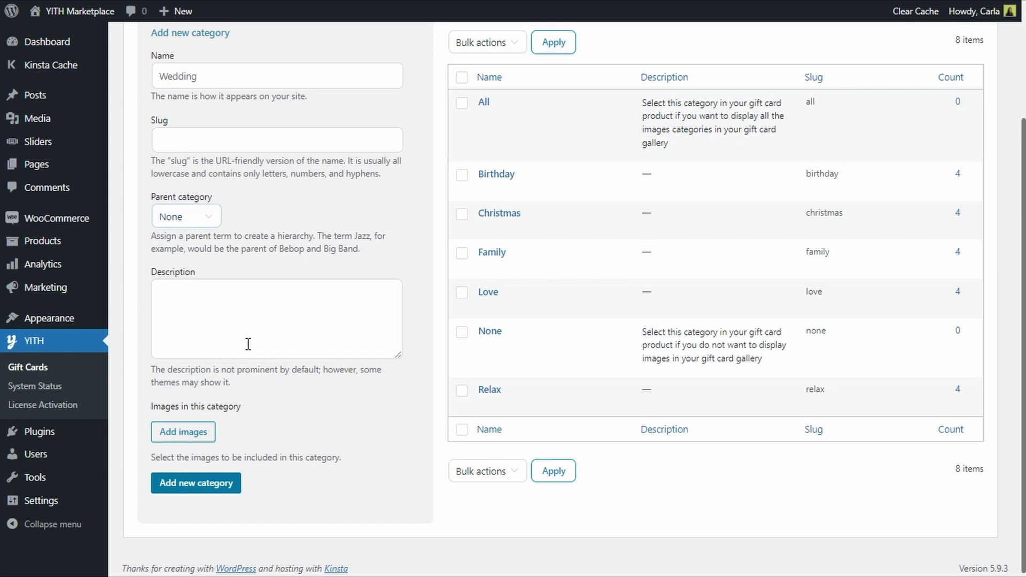
# Upload the Wedding themed image into the category's gallery and save the new Wedding category.
pyautogui.click(183, 432)
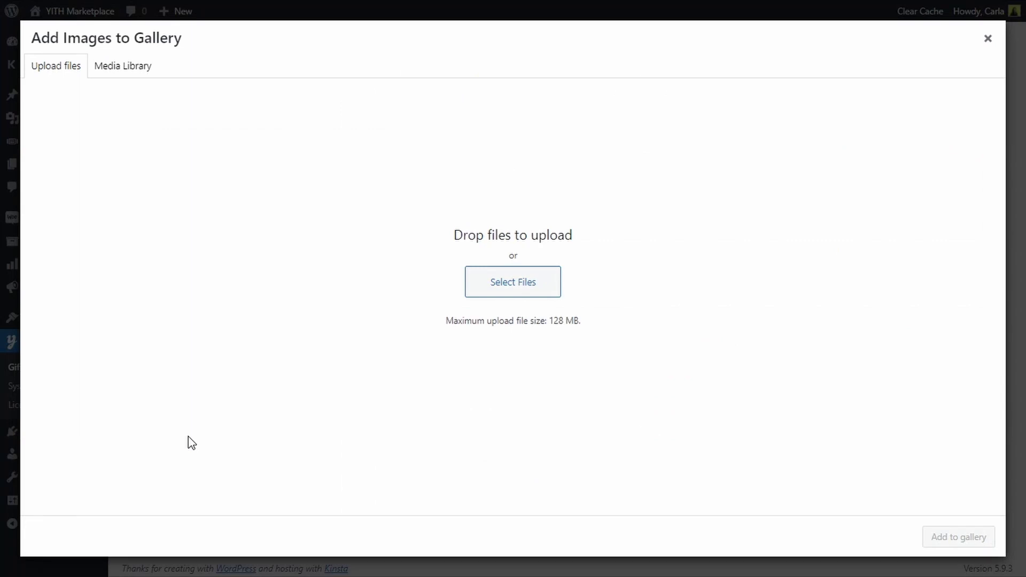
pyautogui.click(515, 295)
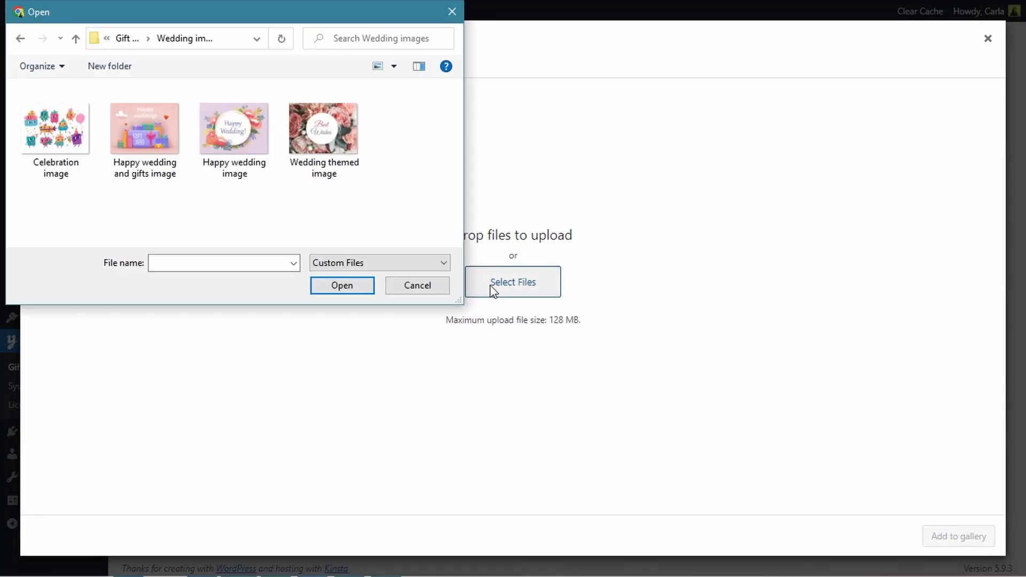
pyautogui.click(338, 163)
pyautogui.click(357, 283)
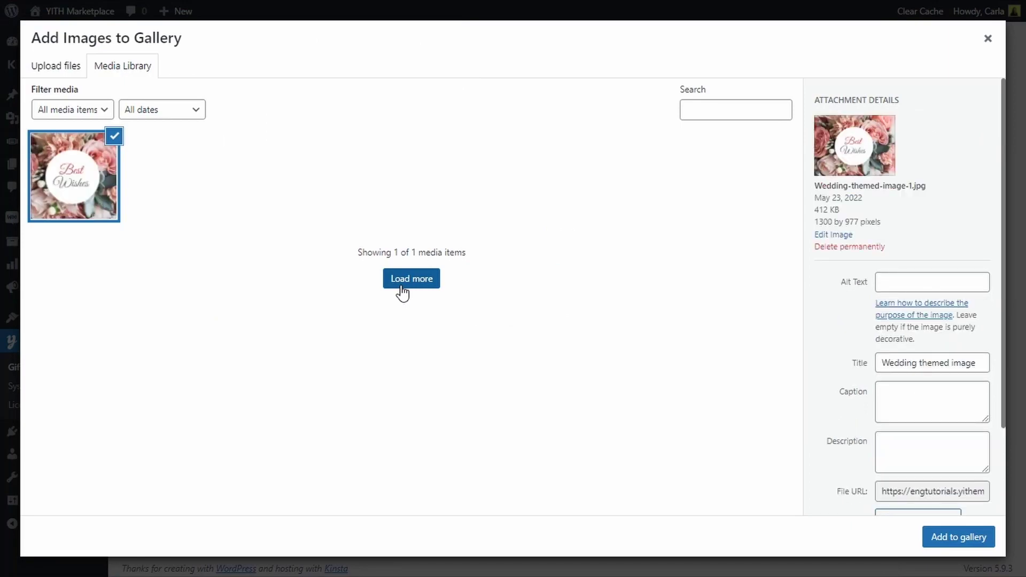
pyautogui.click(960, 537)
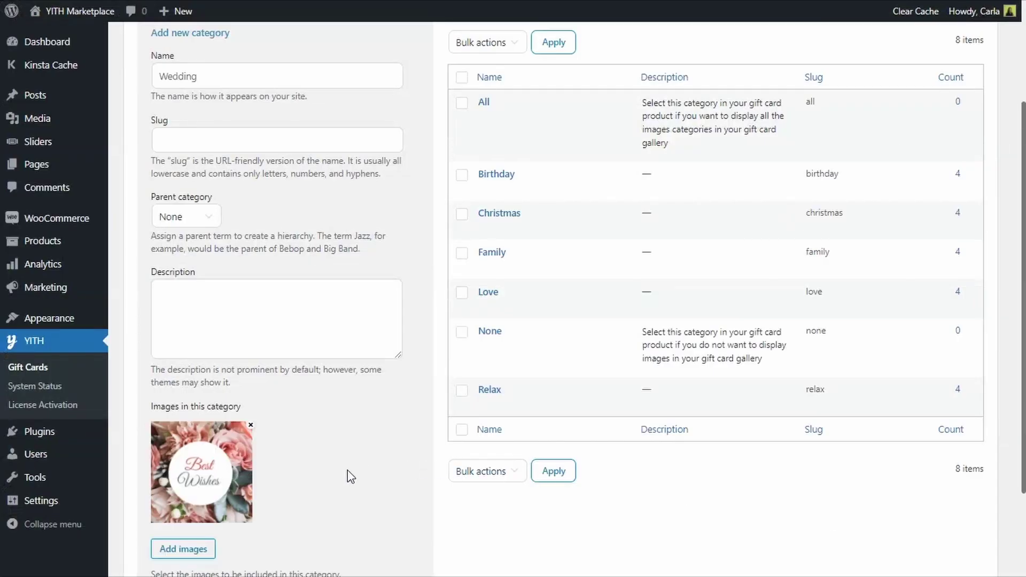
pyautogui.scroll(-1, 348, 476)
pyautogui.scroll(-1, 347, 477)
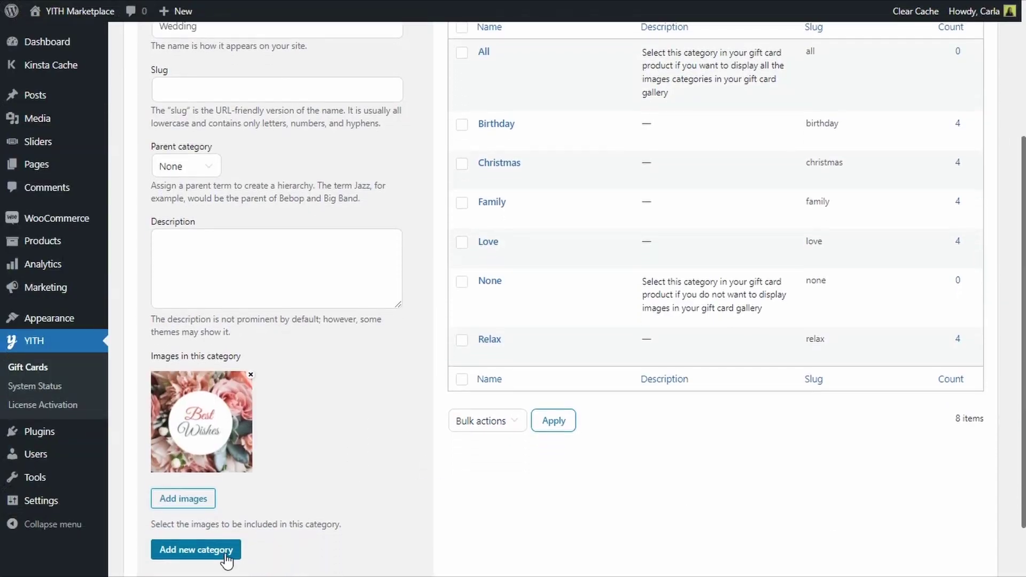
pyautogui.click(200, 558)
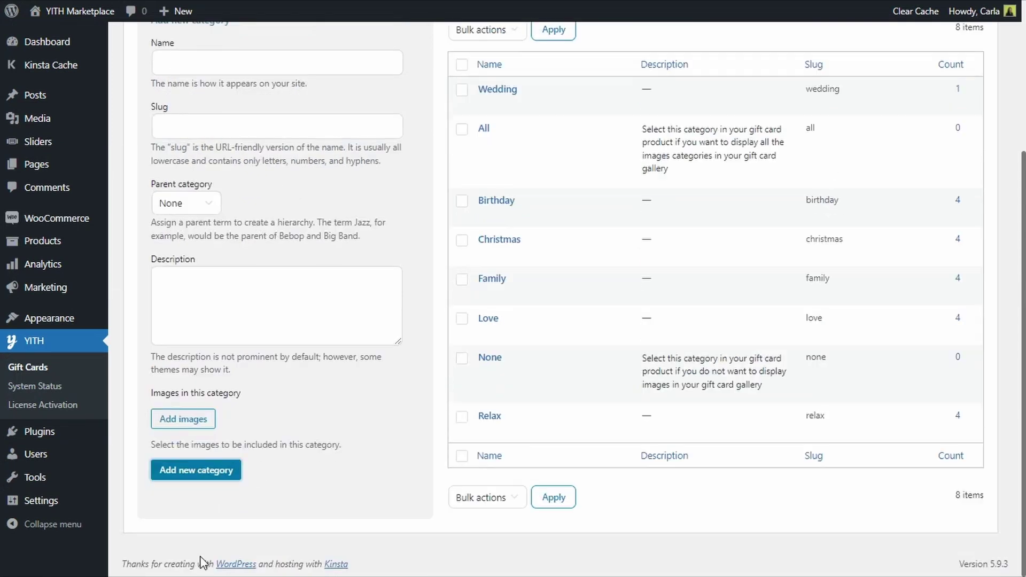
pyautogui.scroll(3, 464, 360)
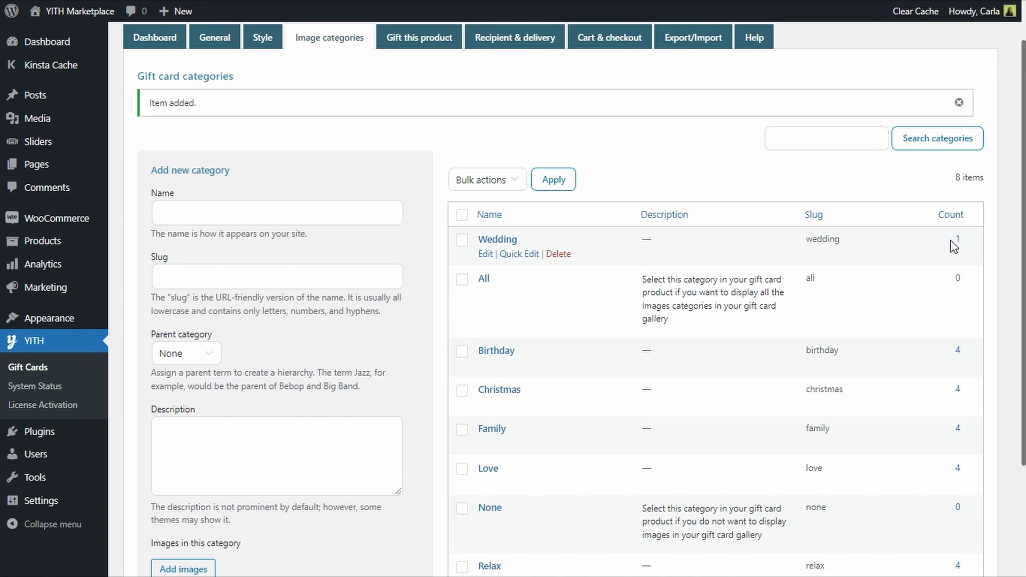
# Remove the image from the Wedding category, update it, and return to the categories list.
pyautogui.click(485, 254)
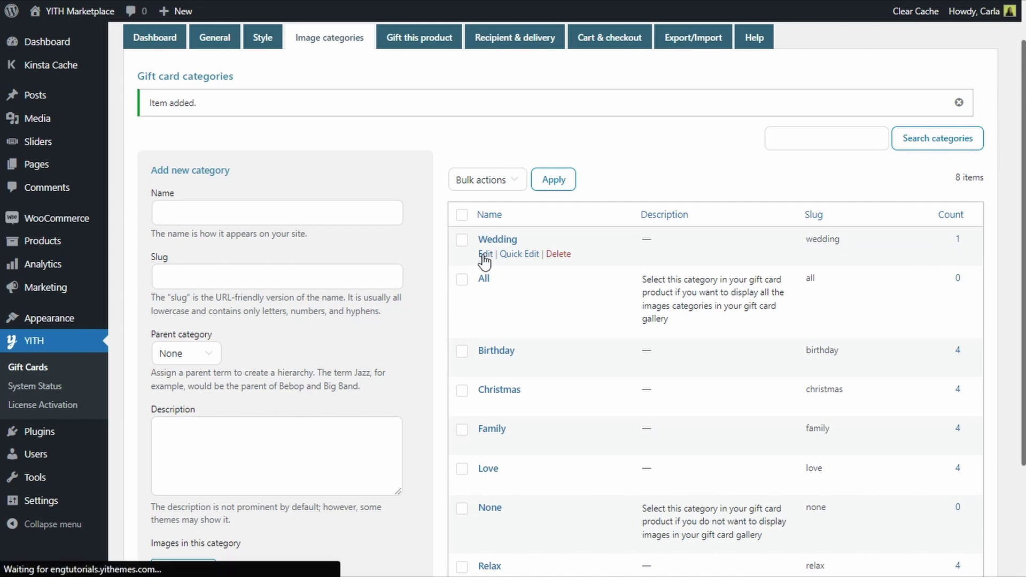
pyautogui.scroll(-2, 484, 260)
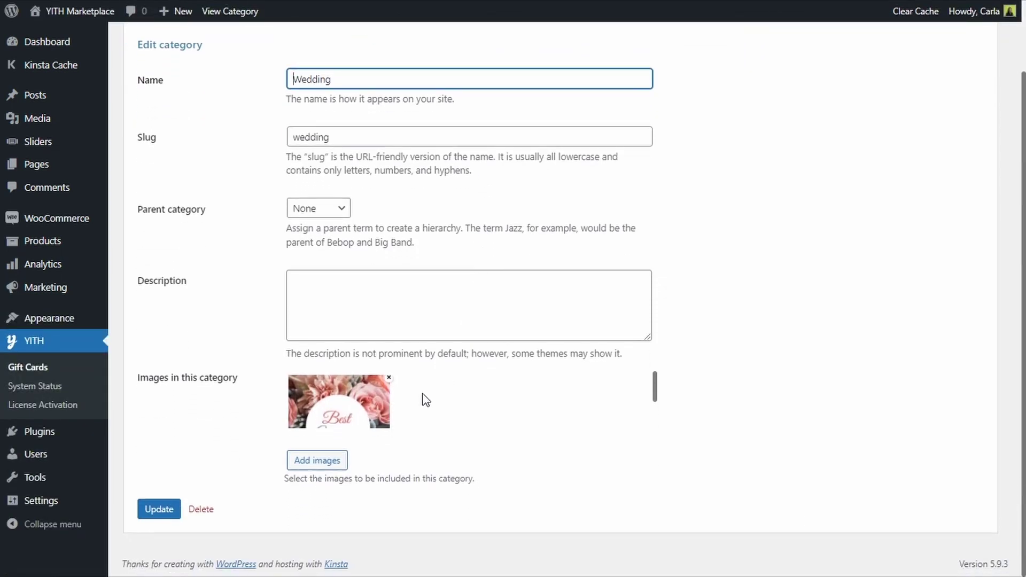
pyautogui.click(389, 380)
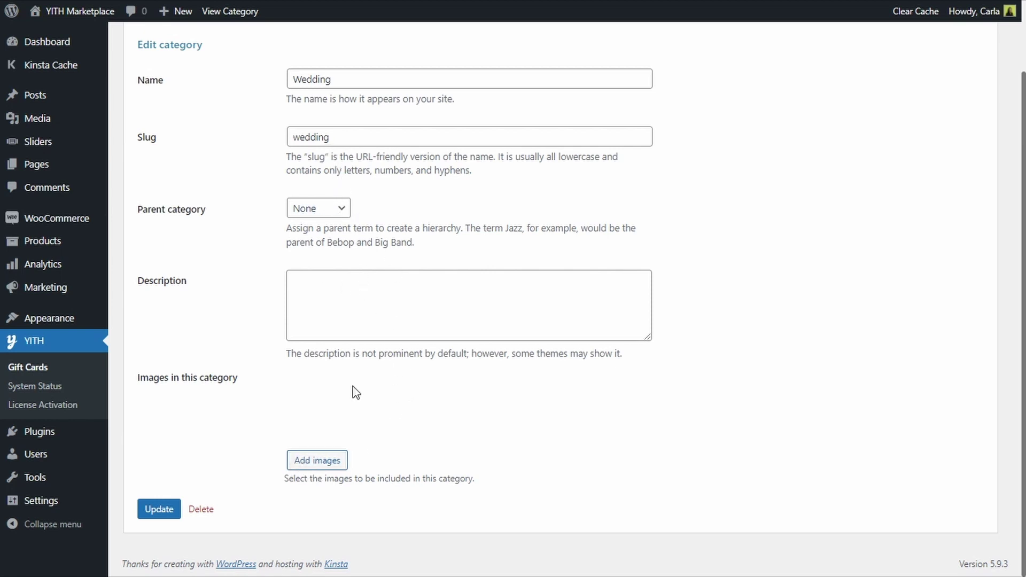
pyautogui.click(150, 513)
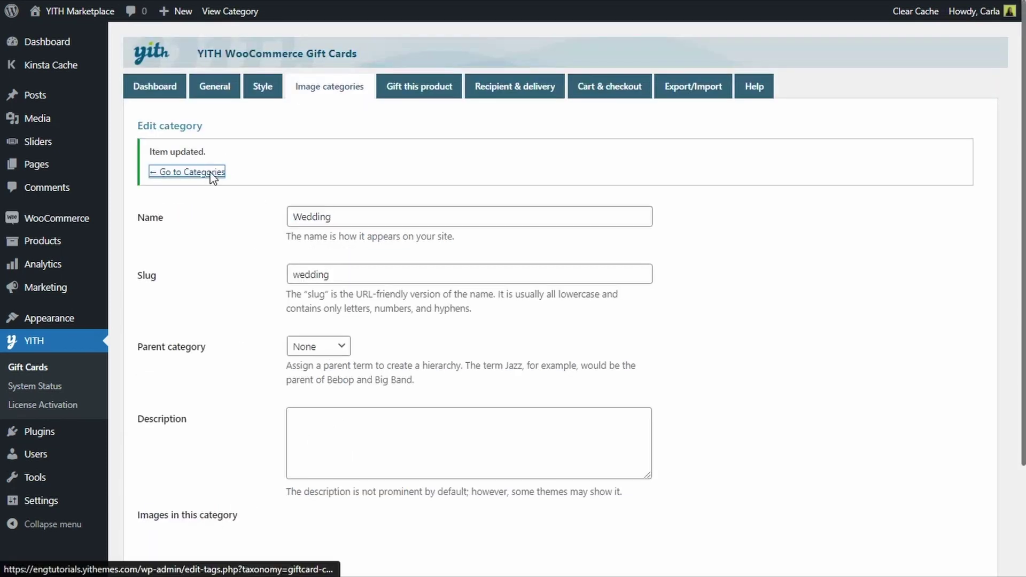
pyautogui.click(211, 173)
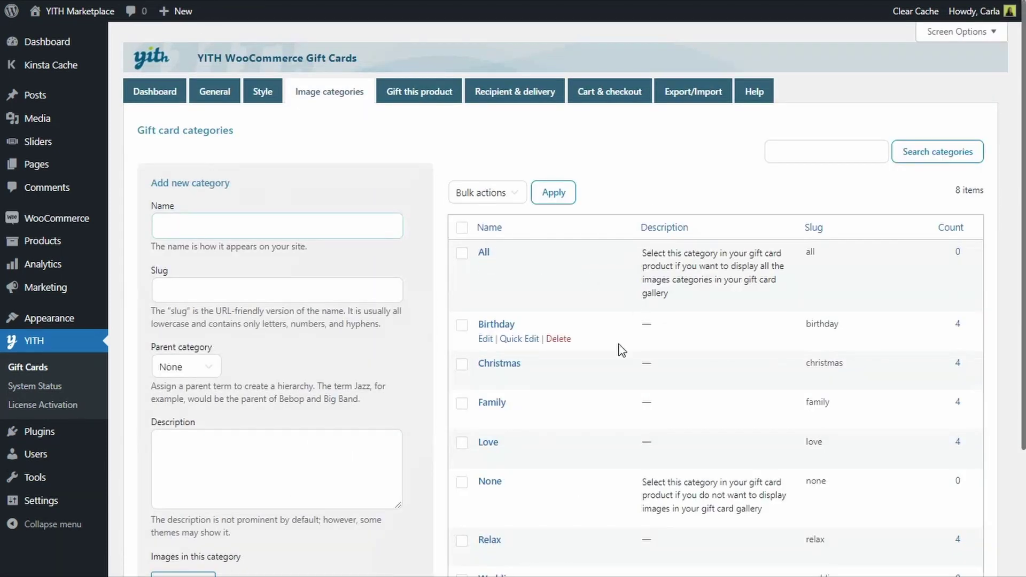
pyautogui.scroll(-2, 622, 350)
pyautogui.scroll(-2, 621, 350)
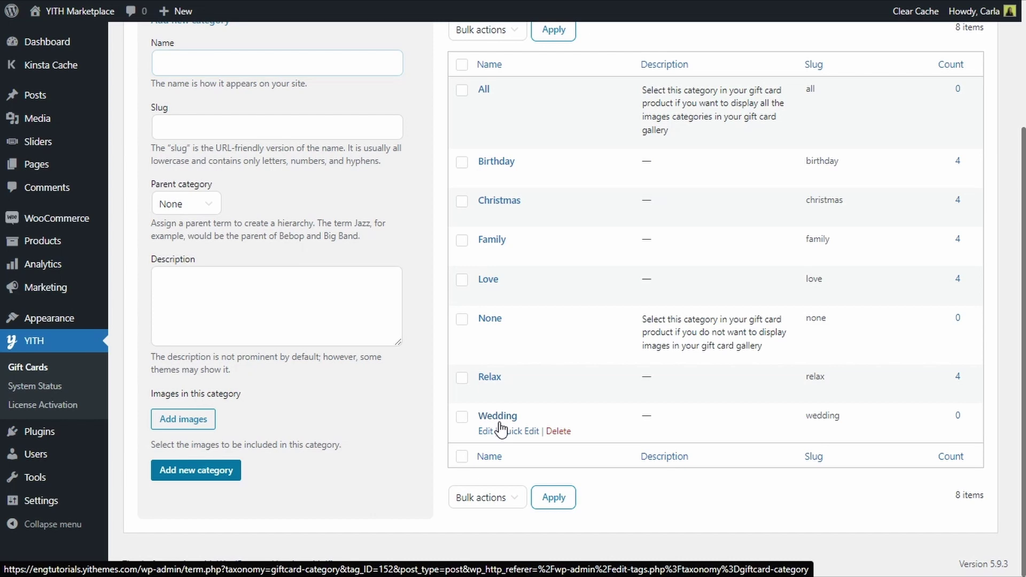
# Upload all four wedding images through Media > Add New and edit Celebration image.
pyautogui.moveTo(38, 118)
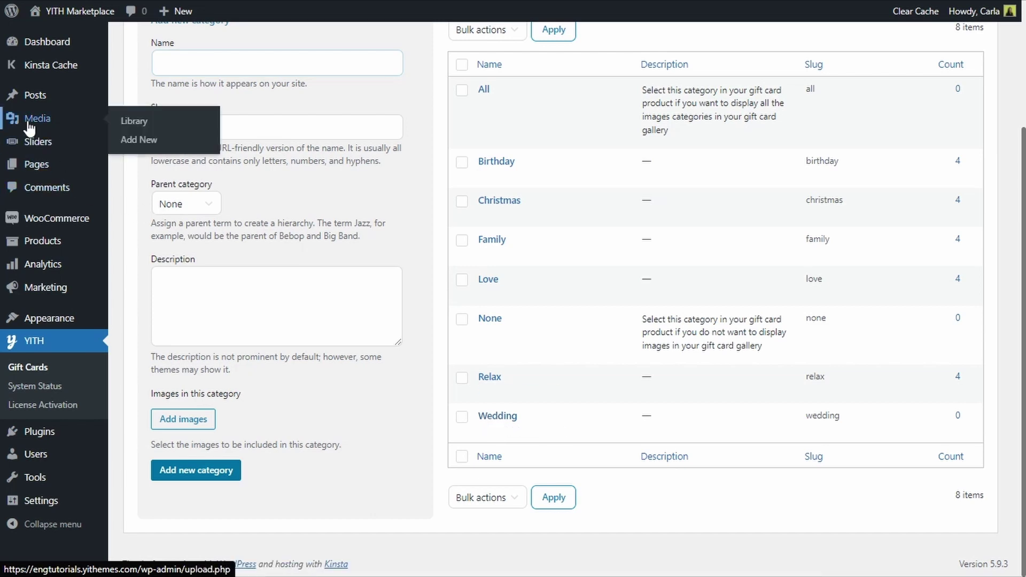
pyautogui.click(145, 141)
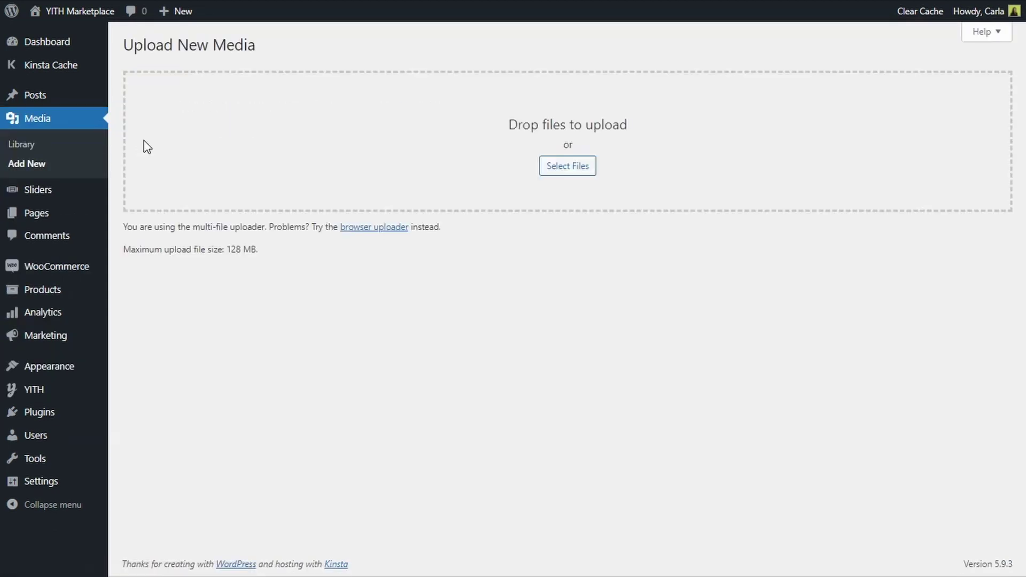
pyautogui.click(562, 166)
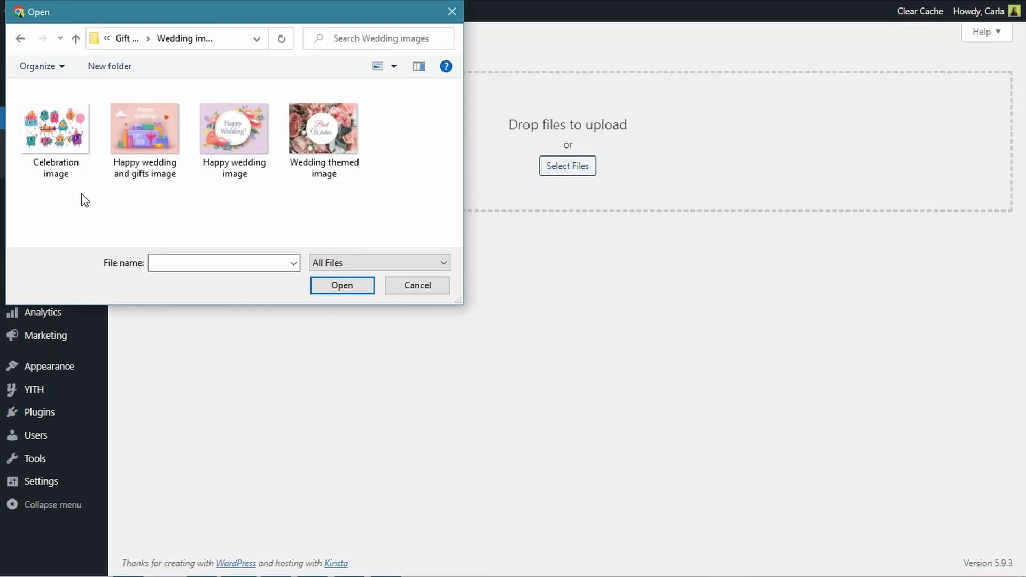
pyautogui.click(72, 180)
pyautogui.hotkey('shift', 'Right')
pyautogui.hotkey('shift', 'Right')
pyautogui.hotkey('shift', 'Right')
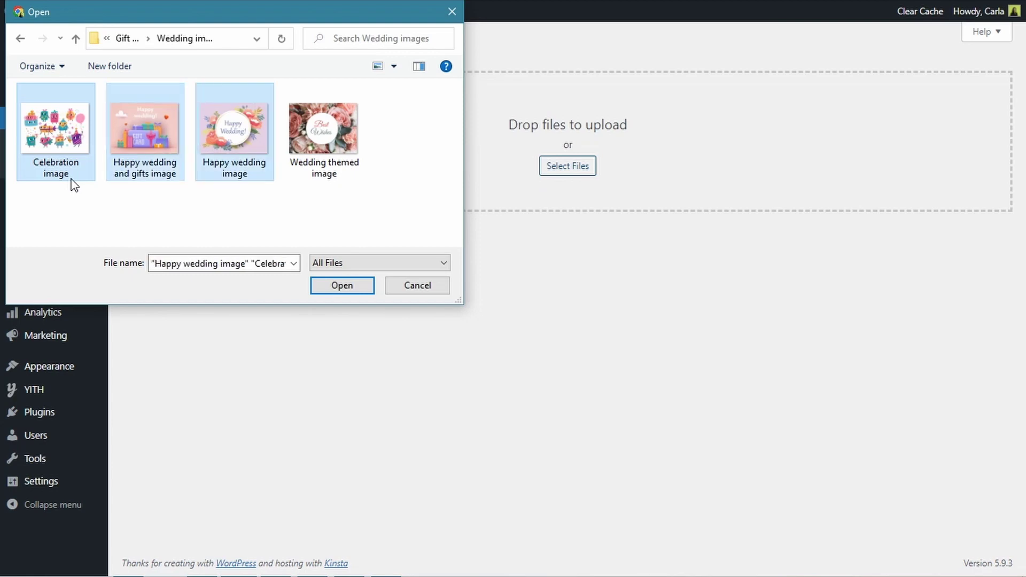
pyautogui.click(342, 286)
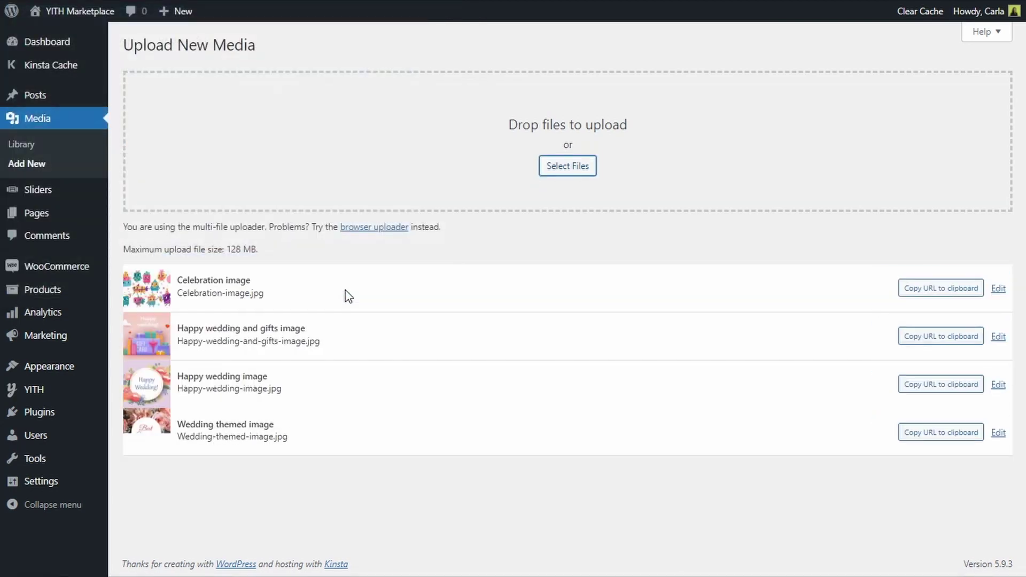
pyautogui.click(1003, 290)
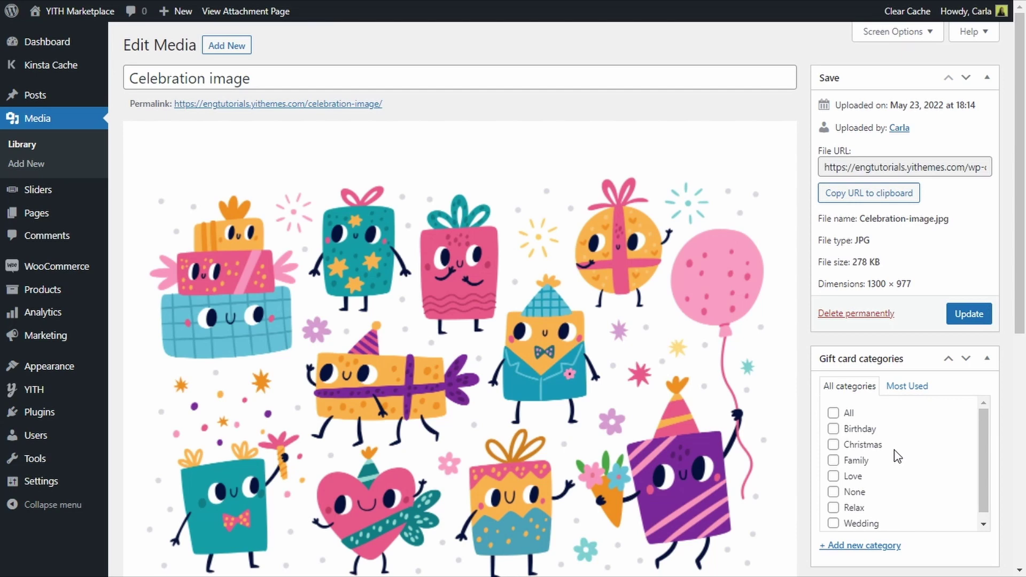
# Tick the Wedding gift card category for Celebration image and update it.
pyautogui.scroll(-1, 898, 456)
pyautogui.click(836, 517)
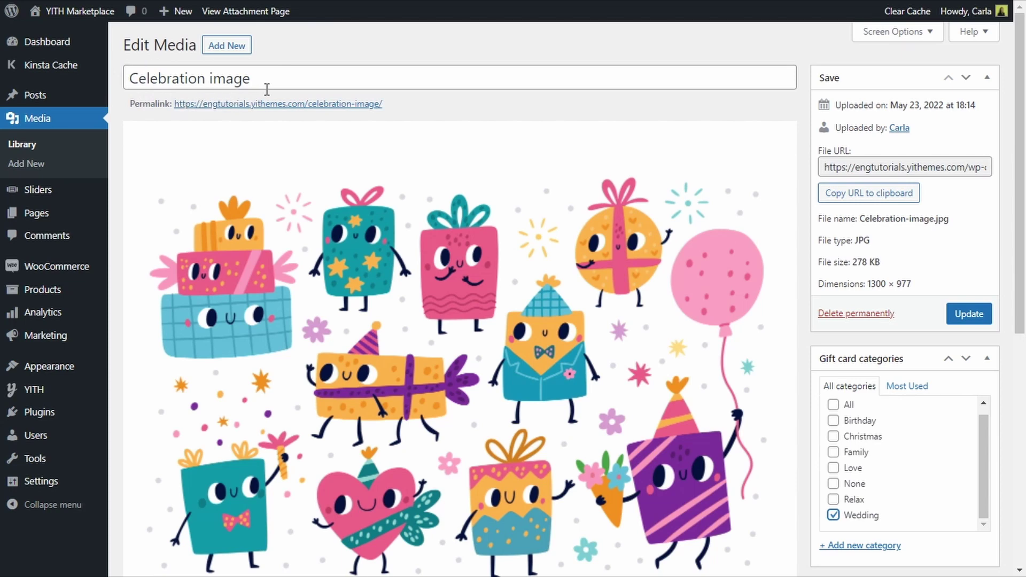
pyautogui.scroll(-4, 267, 88)
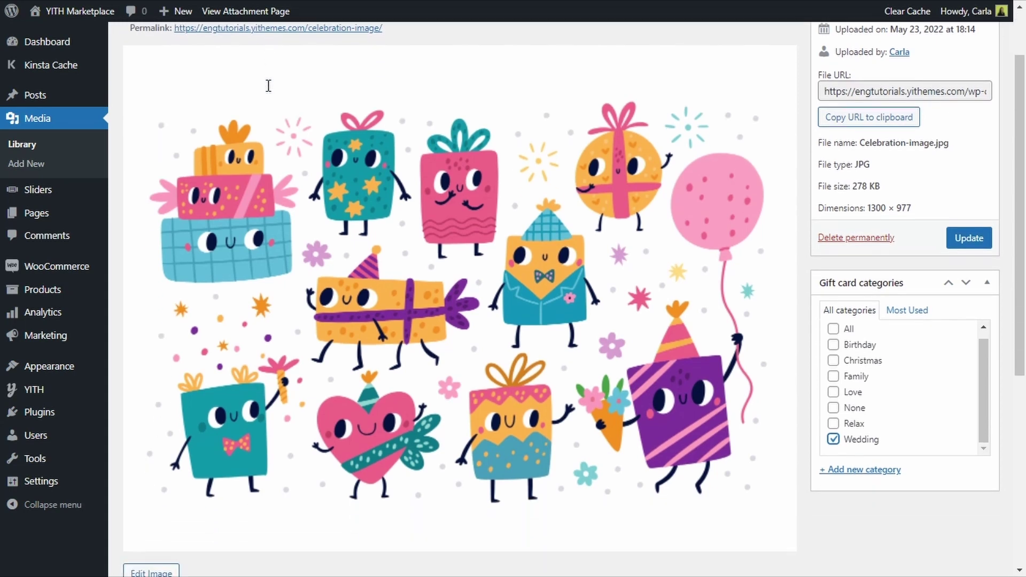
pyautogui.scroll(-3, 267, 87)
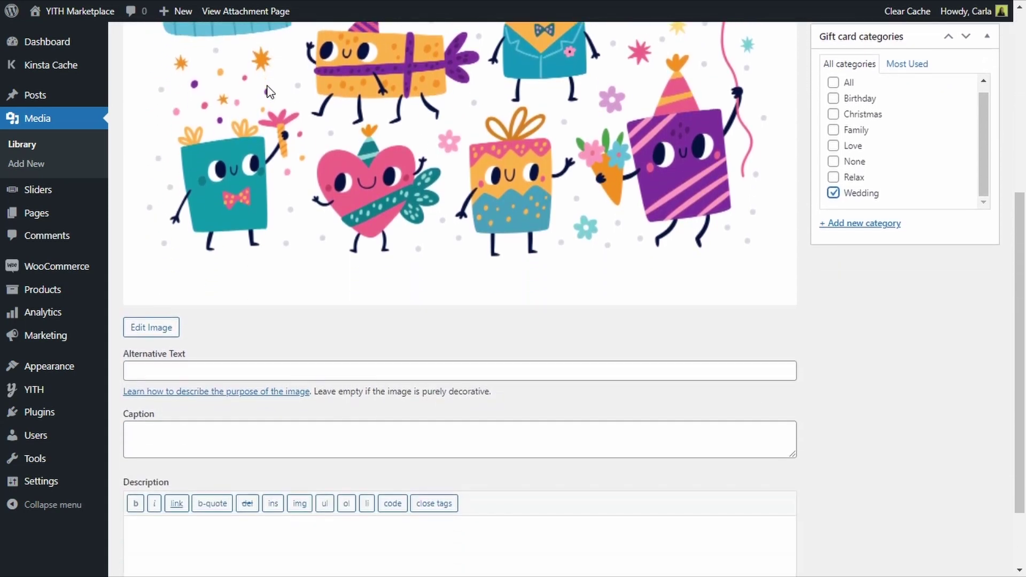
pyautogui.scroll(7, 267, 86)
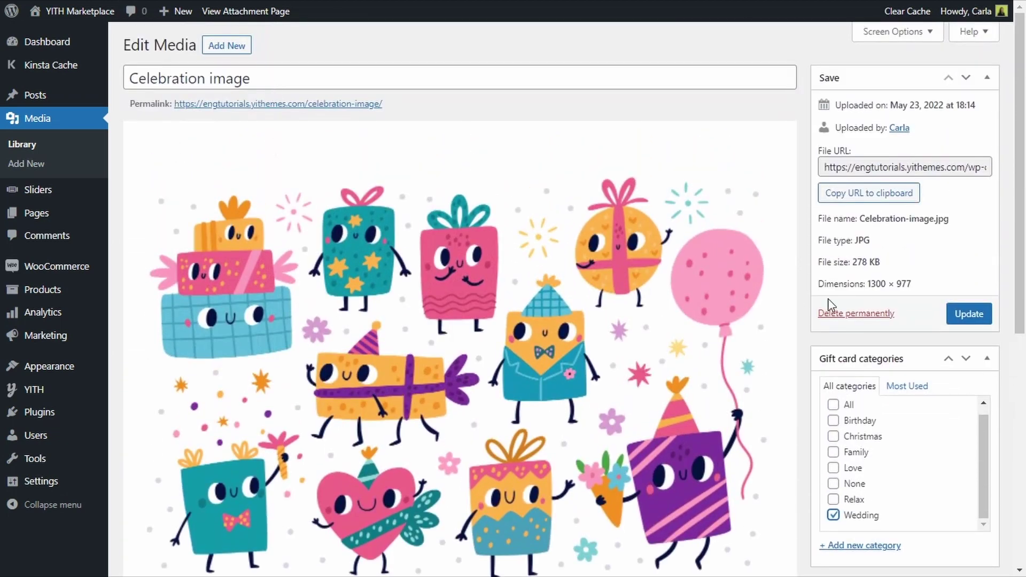
pyautogui.click(965, 315)
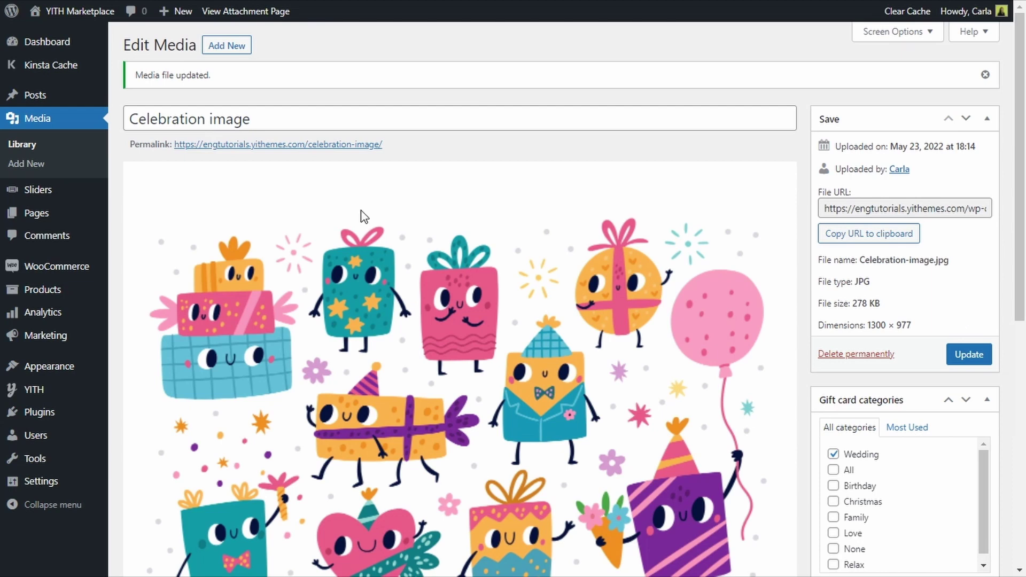
# Check the media library, then return to YITH Gift Cards' image categories.
pyautogui.click(47, 143)
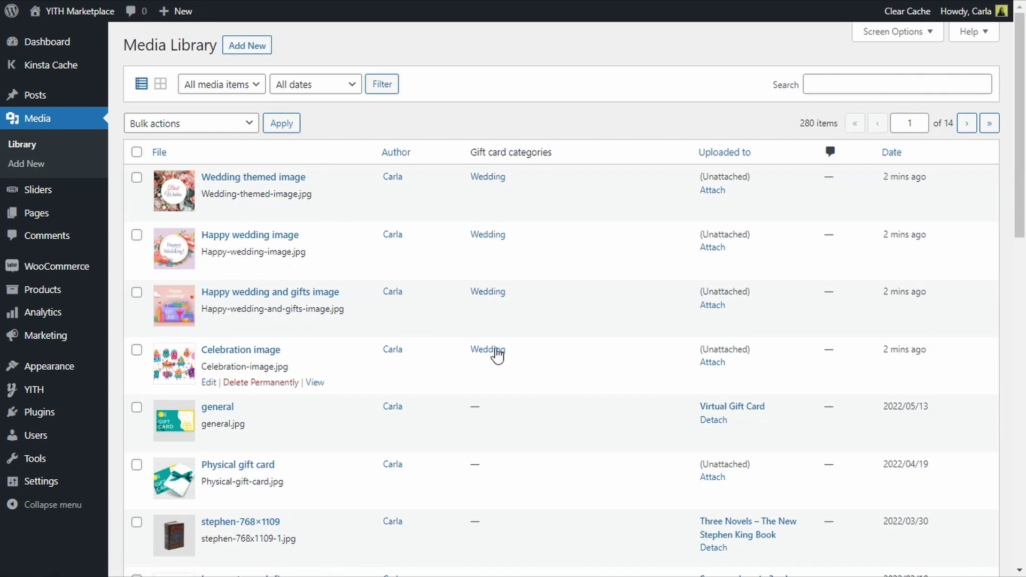
pyautogui.moveTo(60, 389)
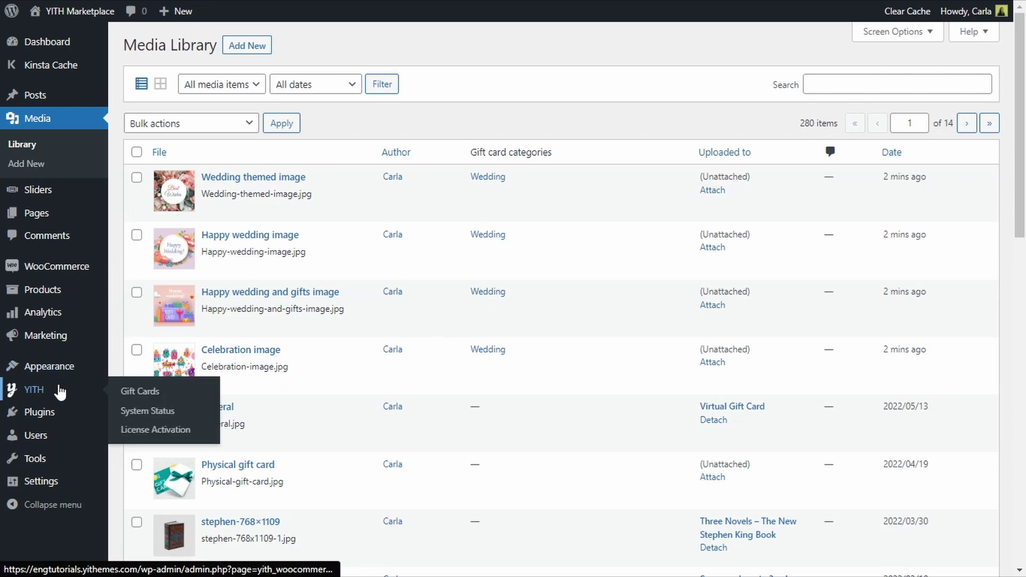
pyautogui.click(152, 393)
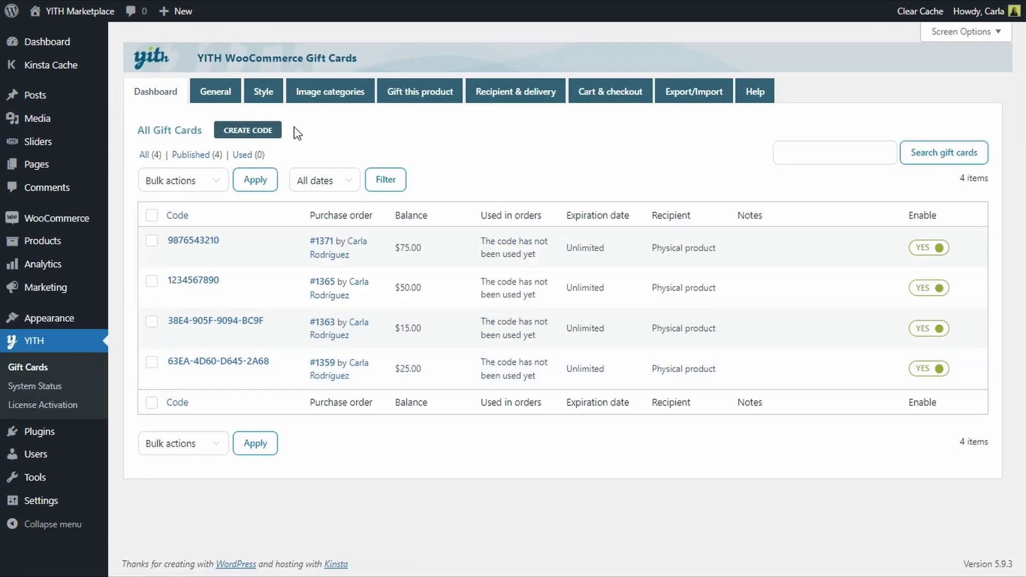
pyautogui.click(327, 96)
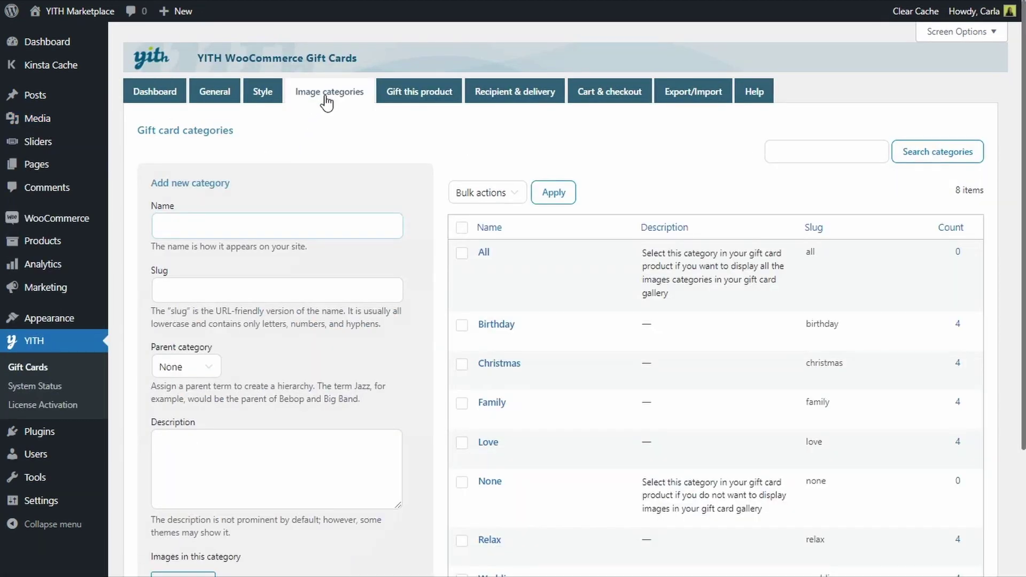
# Scroll the image category list to confirm Wedding now holds 4 images.
pyautogui.scroll(-3, 432, 299)
pyautogui.scroll(-1, 432, 299)
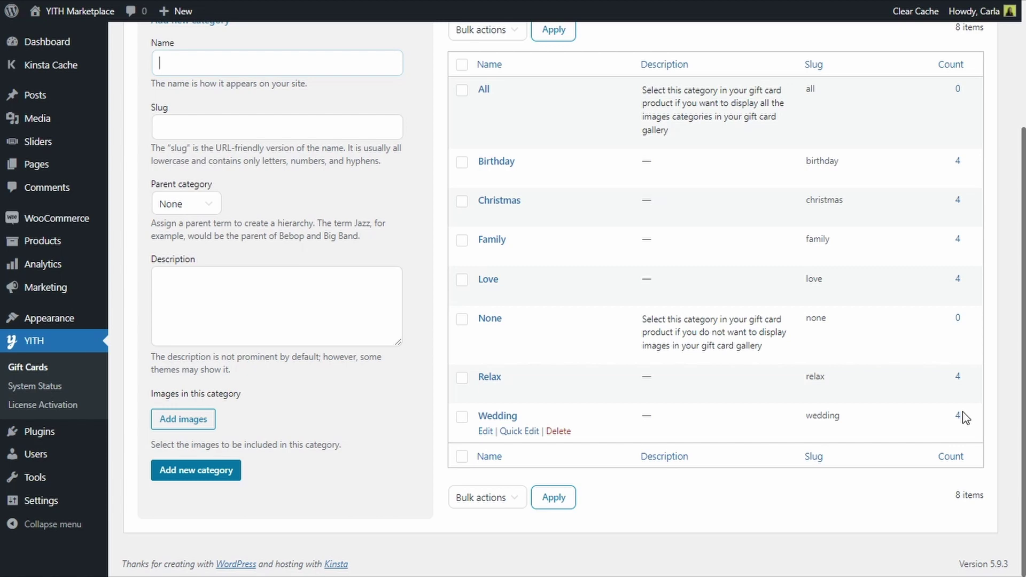
pyautogui.scroll(3, 963, 418)
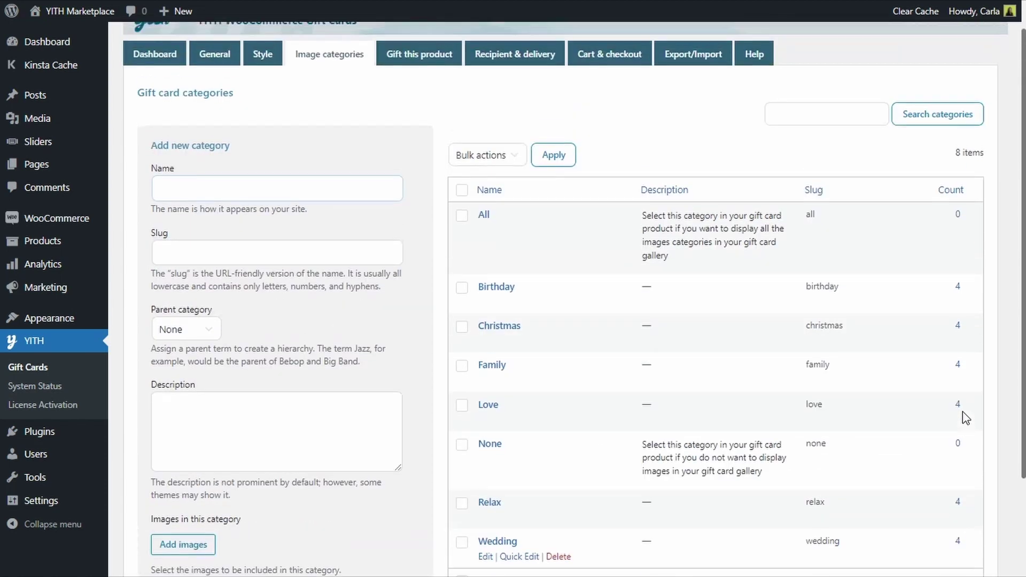
pyautogui.click(275, 101)
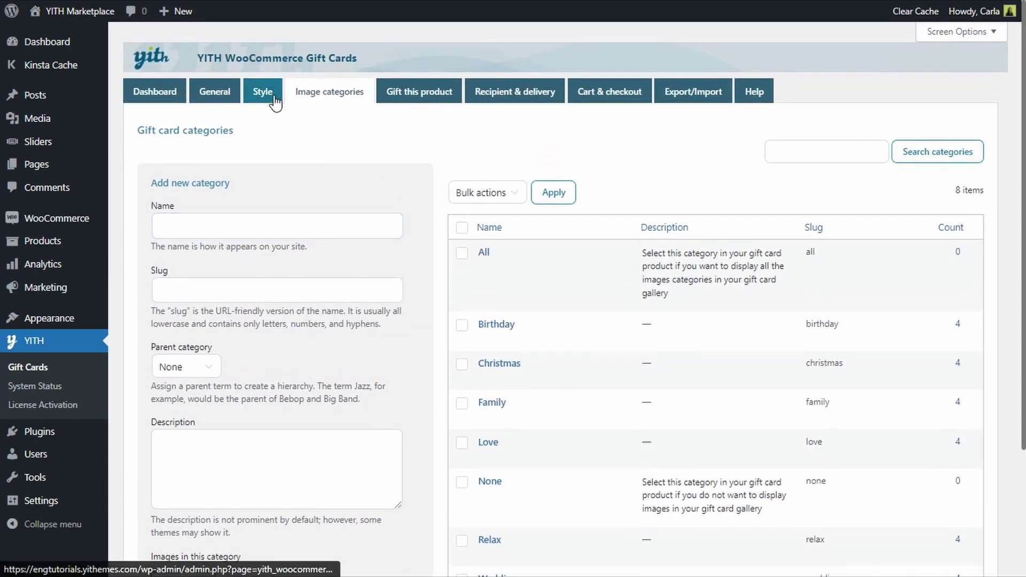
# Confirm the gift card gallery is enabled in Style settings, then edit the Virtual Gift Card product.
pyautogui.scroll(-2, 275, 103)
pyautogui.scroll(-1, 275, 102)
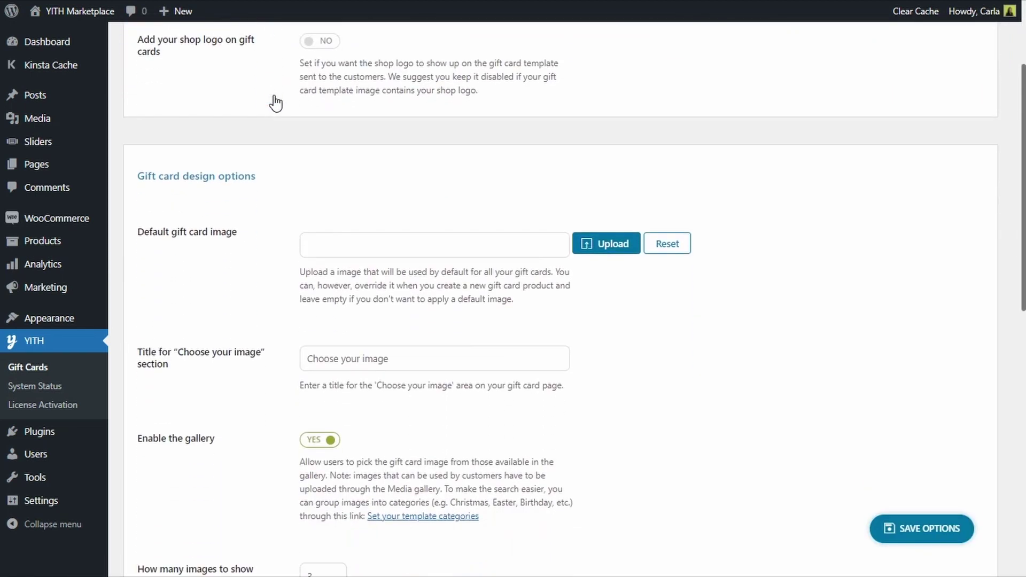
pyautogui.scroll(-3, 242, 196)
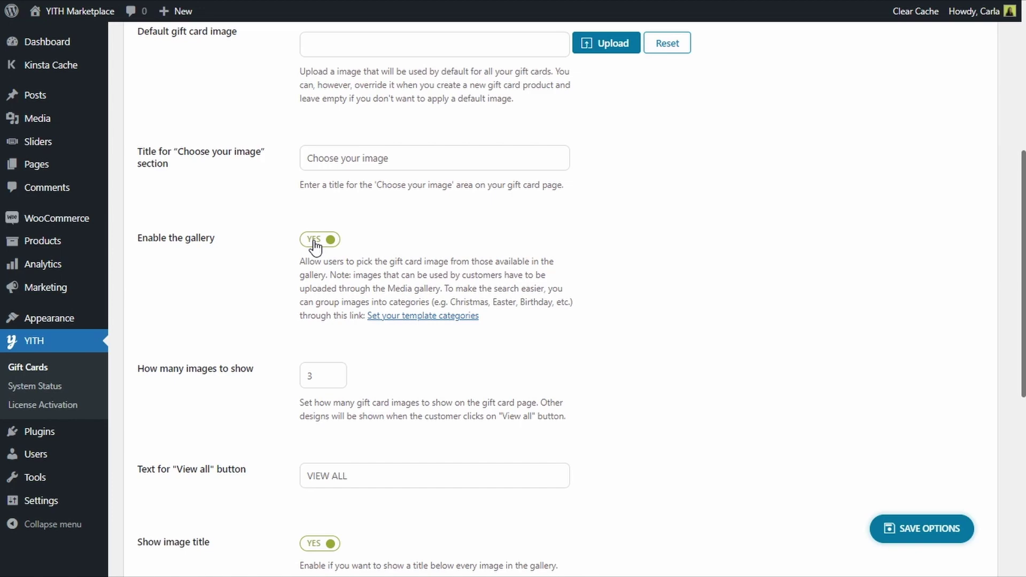
pyautogui.click(85, 247)
pyautogui.click(246, 208)
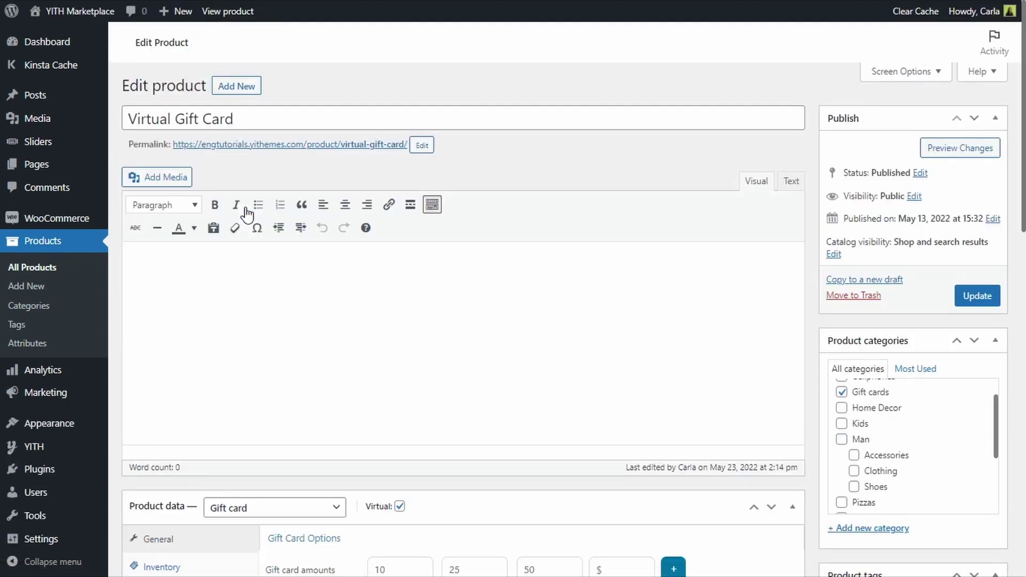
# Uncheck Birthday, Christmas, Family, Love and Relax and check Wedding as the product's gift card categories.
pyautogui.scroll(-8, 536, 321)
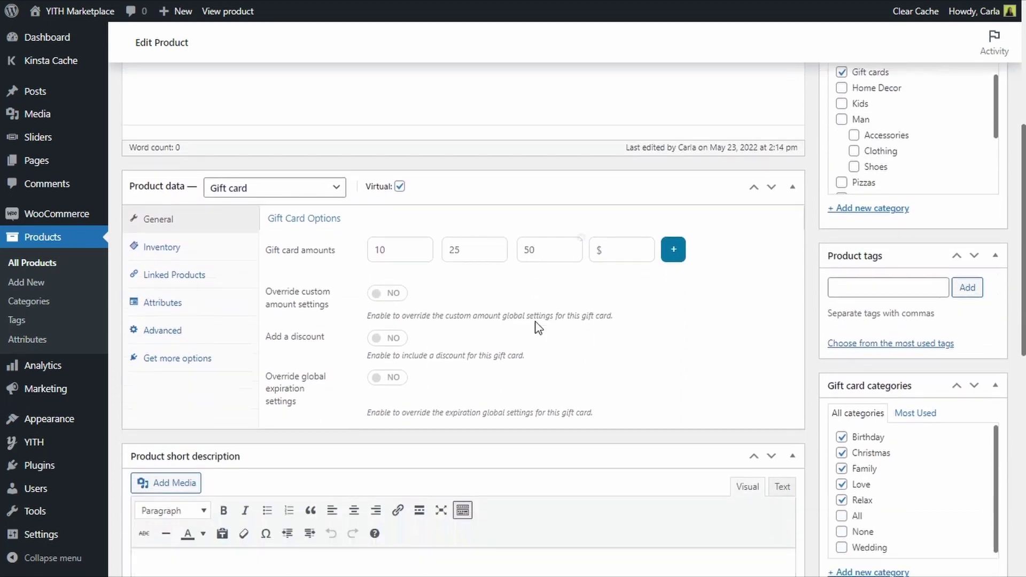
pyautogui.scroll(-1, 536, 327)
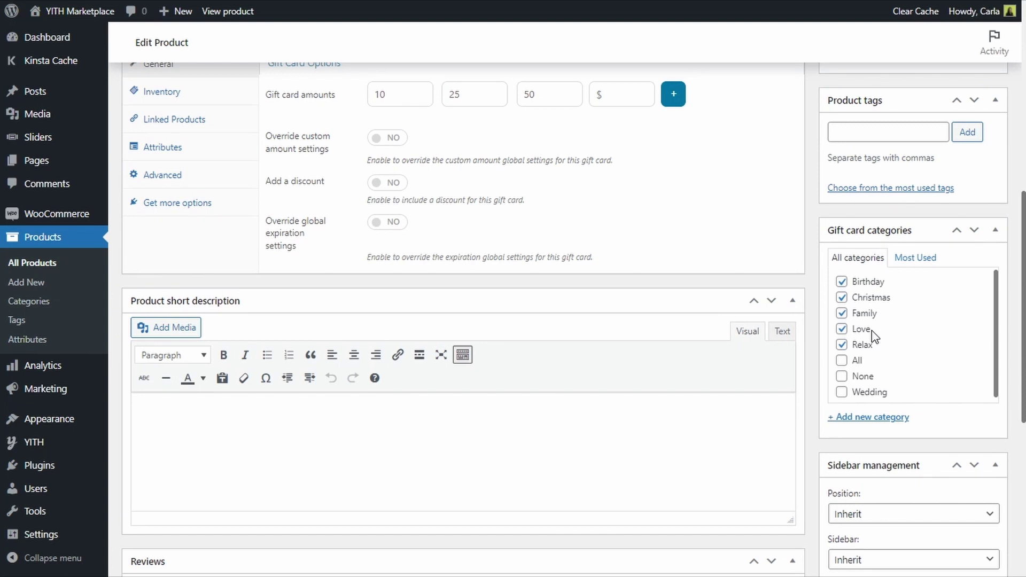
pyautogui.click(842, 283)
pyautogui.click(842, 299)
pyautogui.click(843, 314)
pyautogui.click(843, 331)
pyautogui.click(843, 346)
pyautogui.click(842, 393)
# Update the Virtual Gift Card product and view it on the storefront.
pyautogui.scroll(5, 924, 317)
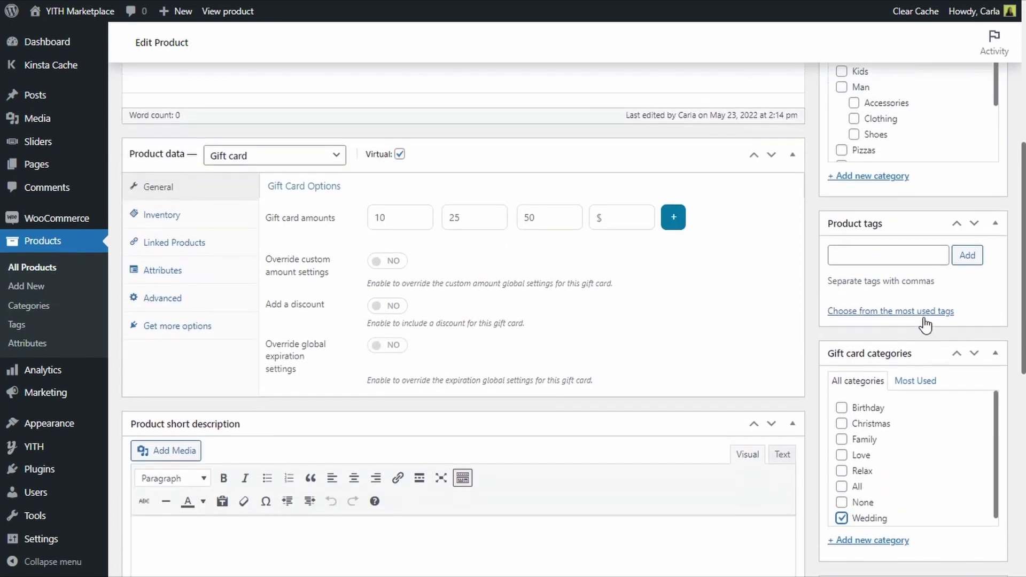
pyautogui.scroll(4, 927, 320)
pyautogui.click(966, 298)
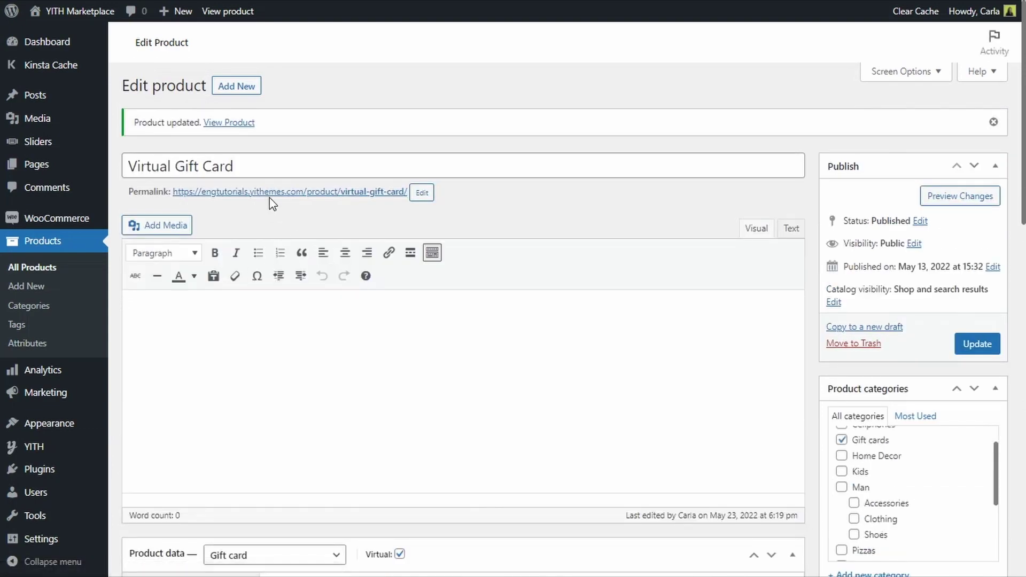
pyautogui.click(313, 191)
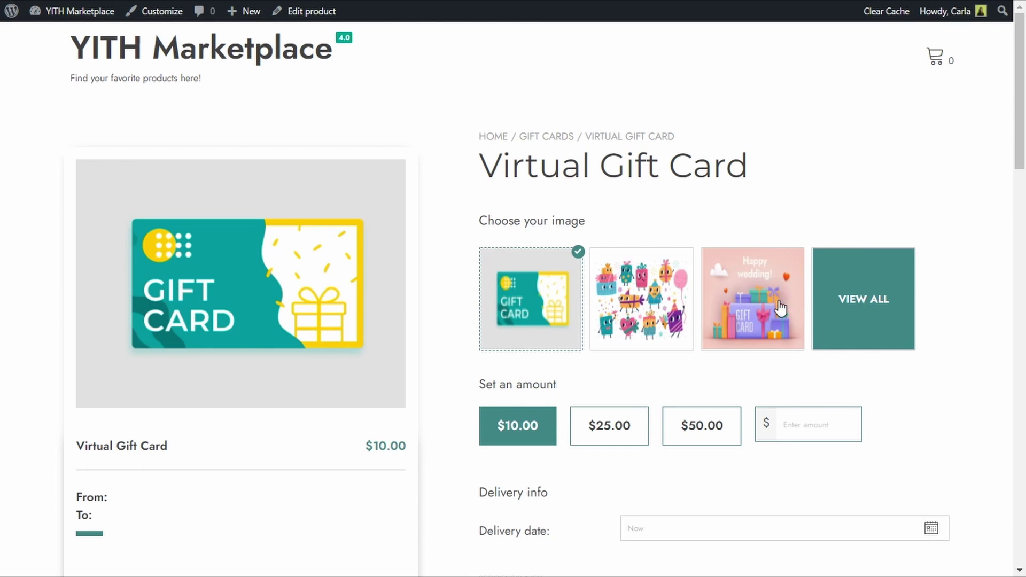
# From the full gallery's Wedding category, choose the Wedding themed image as the card design.
pyautogui.click(865, 316)
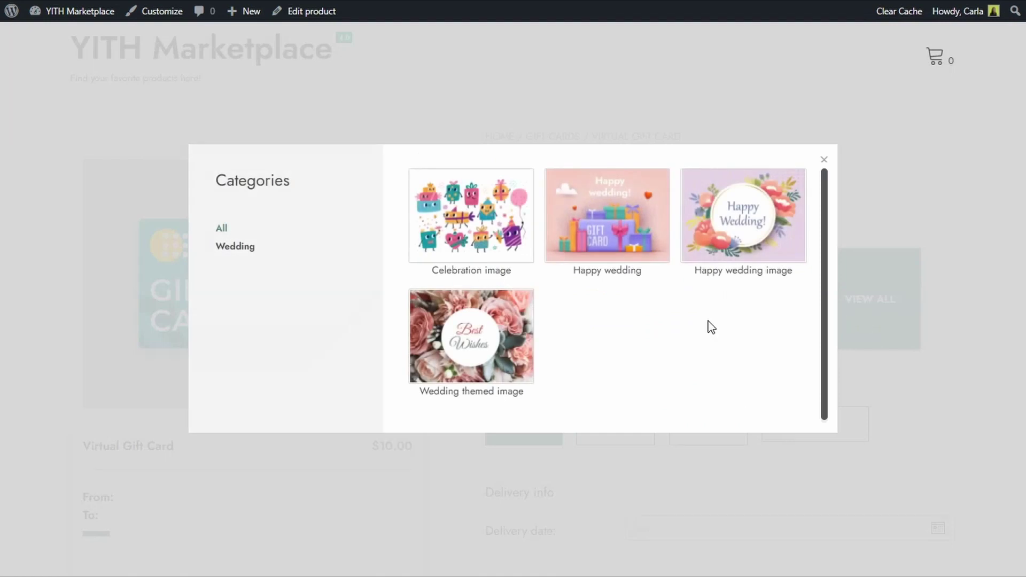
pyautogui.click(246, 248)
pyautogui.click(501, 344)
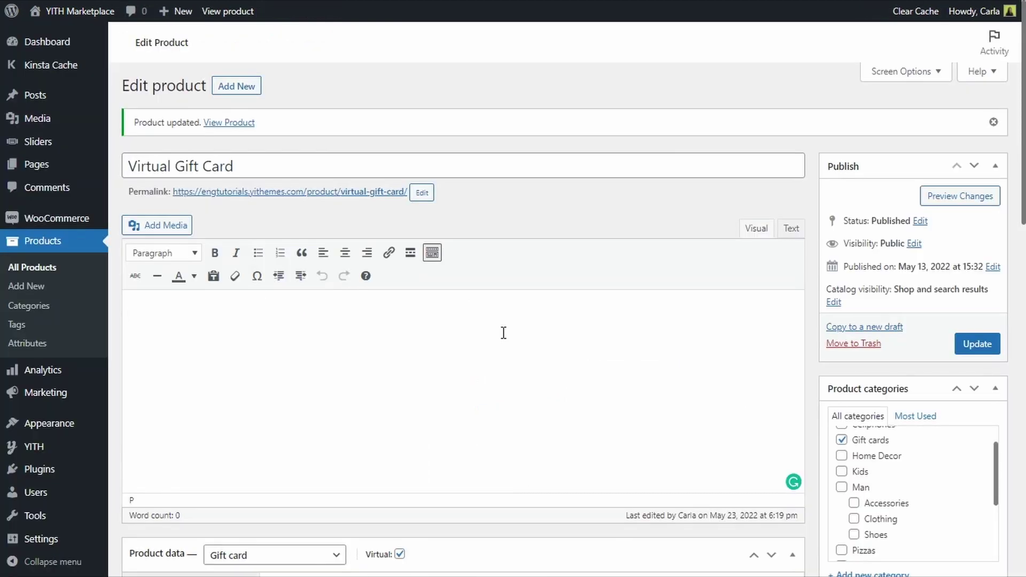
# Tick the Birthday, Christmas, Family and Love gift card categories and update the product.
pyautogui.scroll(-2, 855, 427)
pyautogui.scroll(-7, 856, 427)
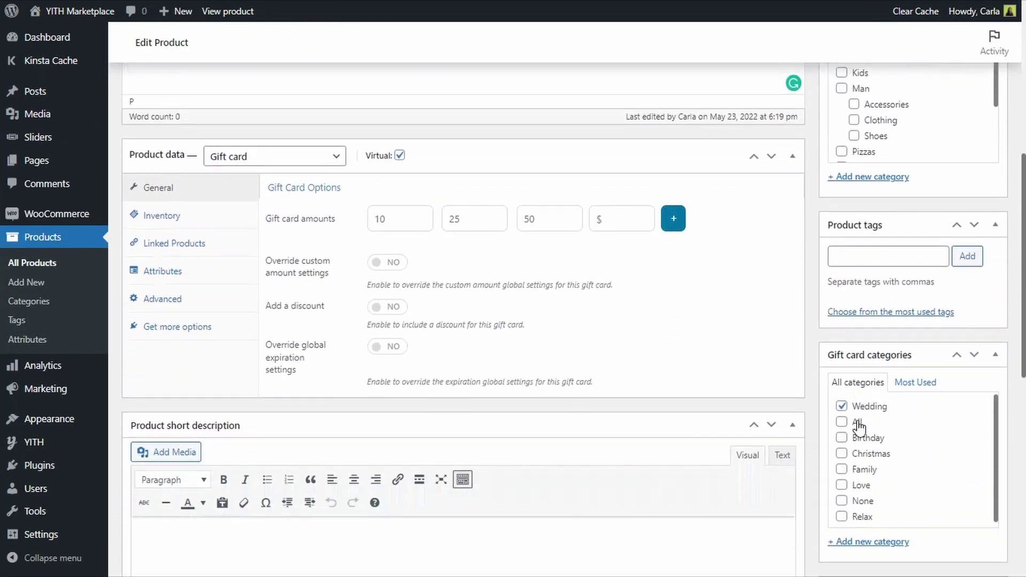
pyautogui.click(841, 386)
pyautogui.click(842, 402)
pyautogui.click(842, 417)
pyautogui.click(842, 434)
pyautogui.scroll(5, 943, 416)
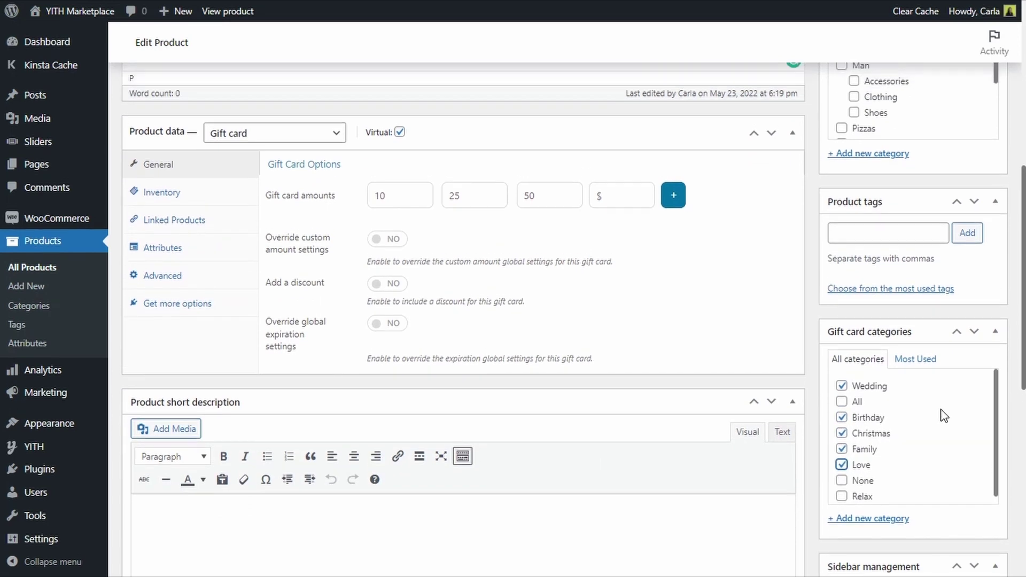
pyautogui.scroll(2, 957, 320)
pyautogui.click(977, 241)
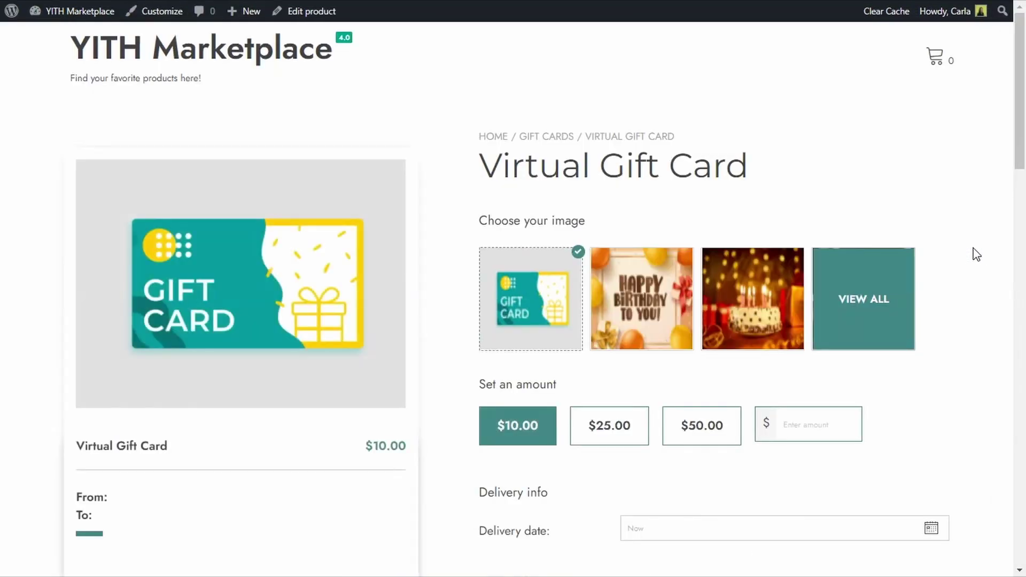
# Browse the Birthday, Christmas, Family, Love and Wedding designs, then choose Happy wedding image.
pyautogui.click(821, 295)
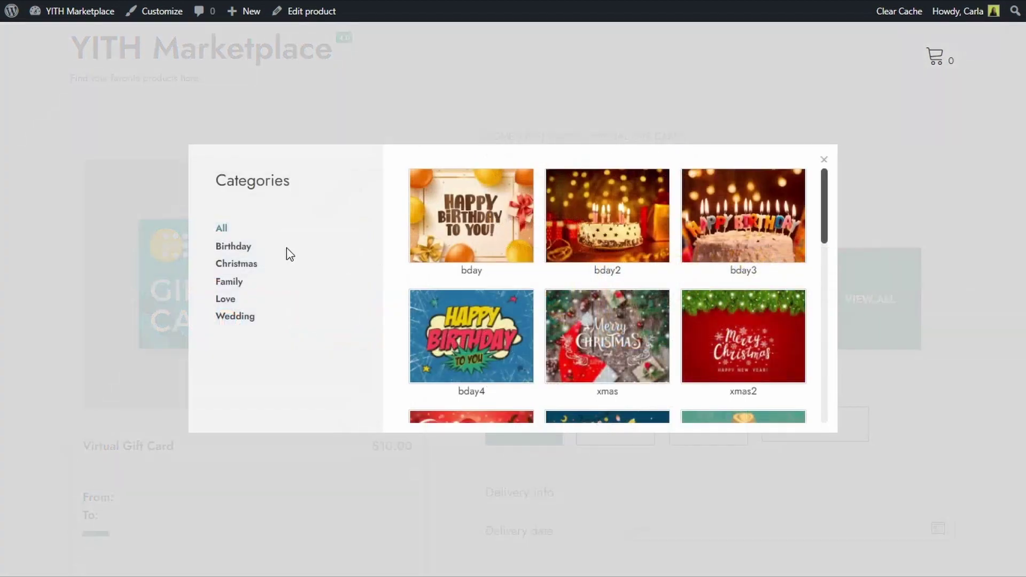
pyautogui.click(247, 252)
pyautogui.click(243, 266)
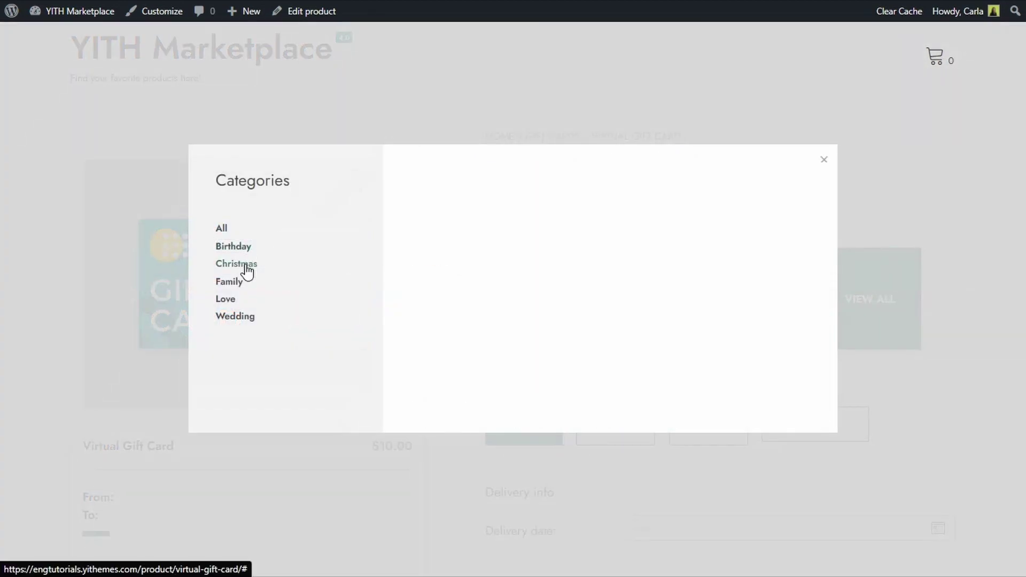
pyautogui.click(240, 284)
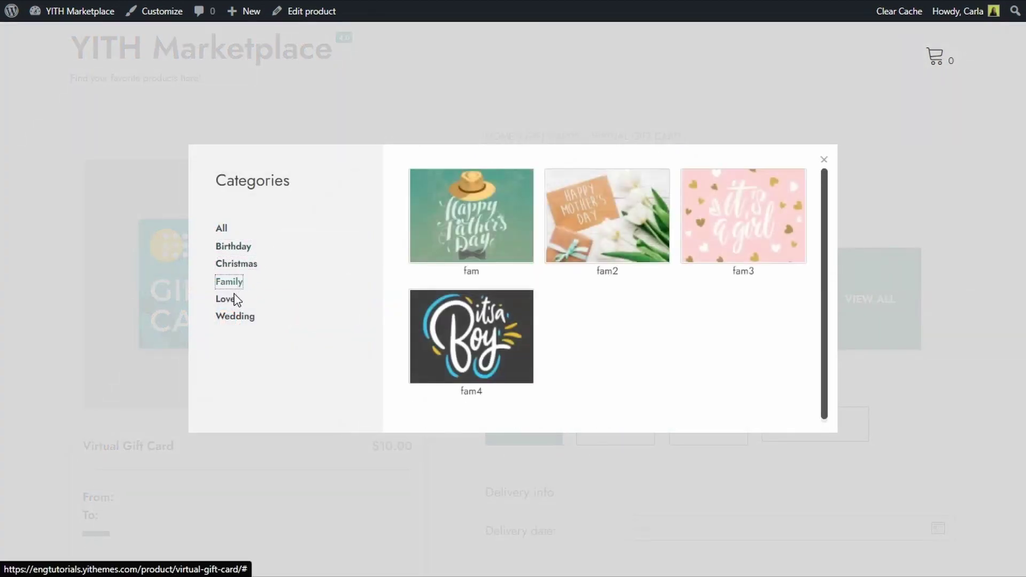
pyautogui.click(230, 300)
pyautogui.click(236, 318)
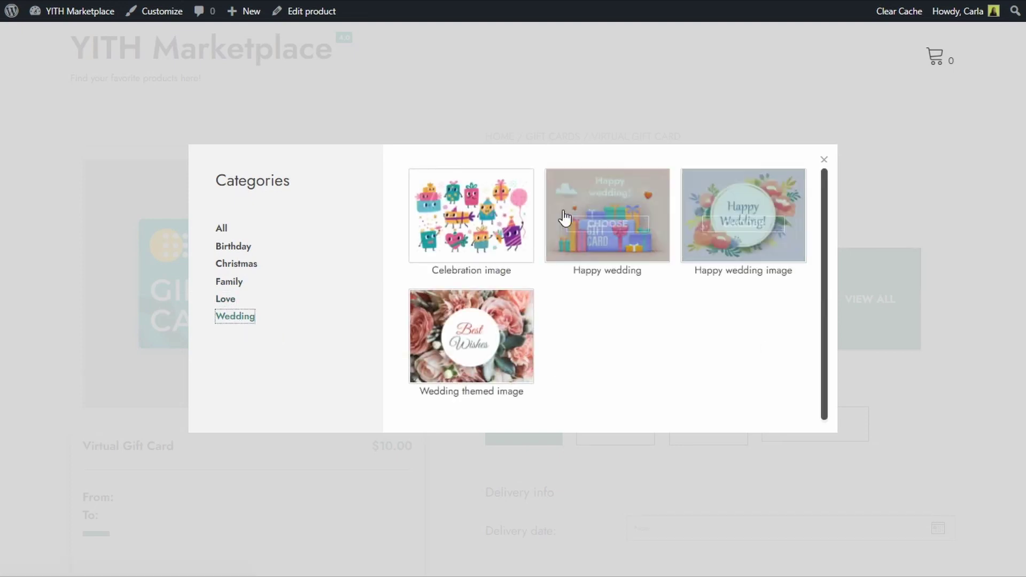
pyautogui.click(759, 222)
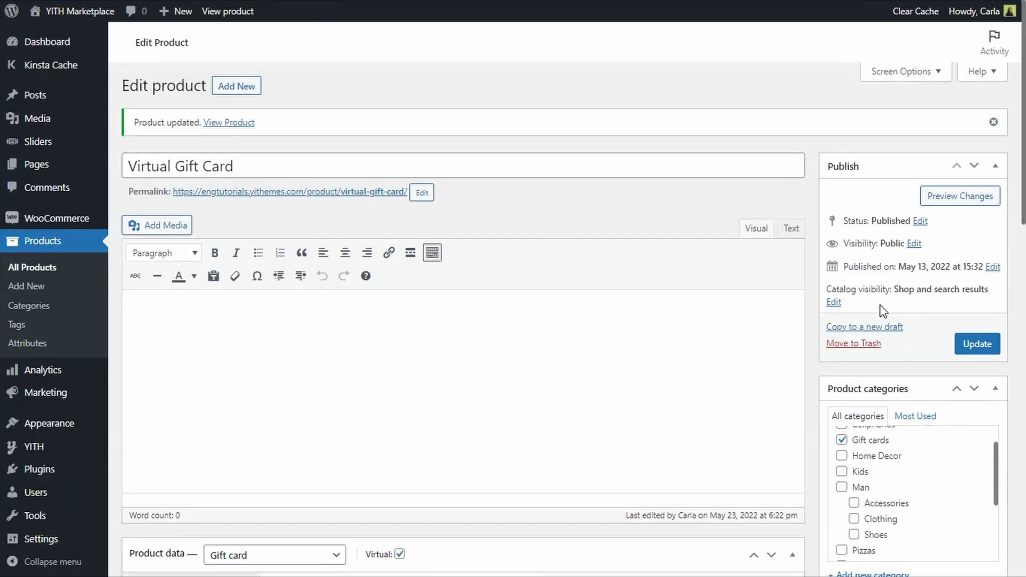
# Go to the YITH Gift Cards Style settings and scroll down to the Custom Image upload option.
pyautogui.moveTo(38, 455)
pyautogui.click(133, 451)
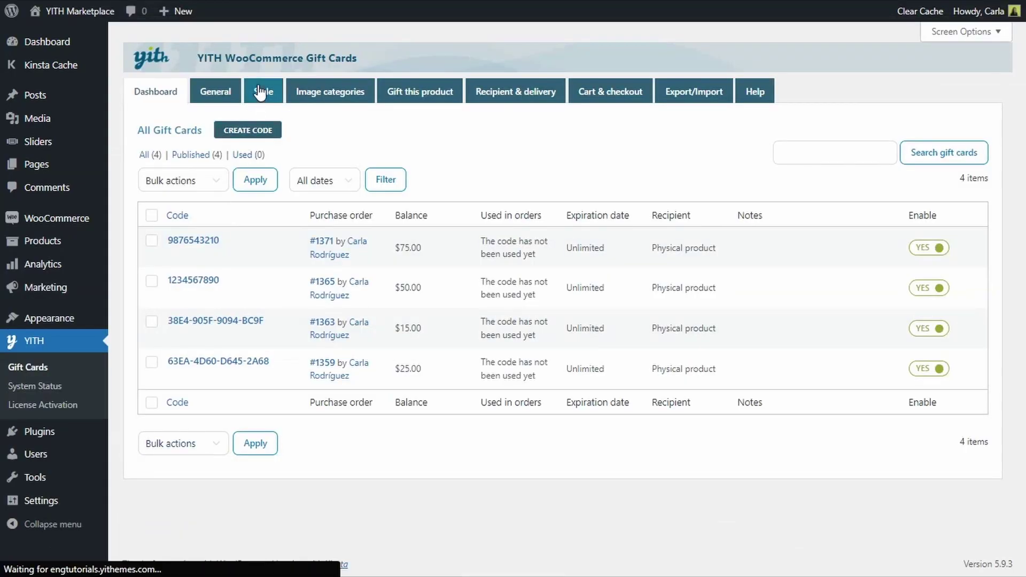
pyautogui.click(260, 92)
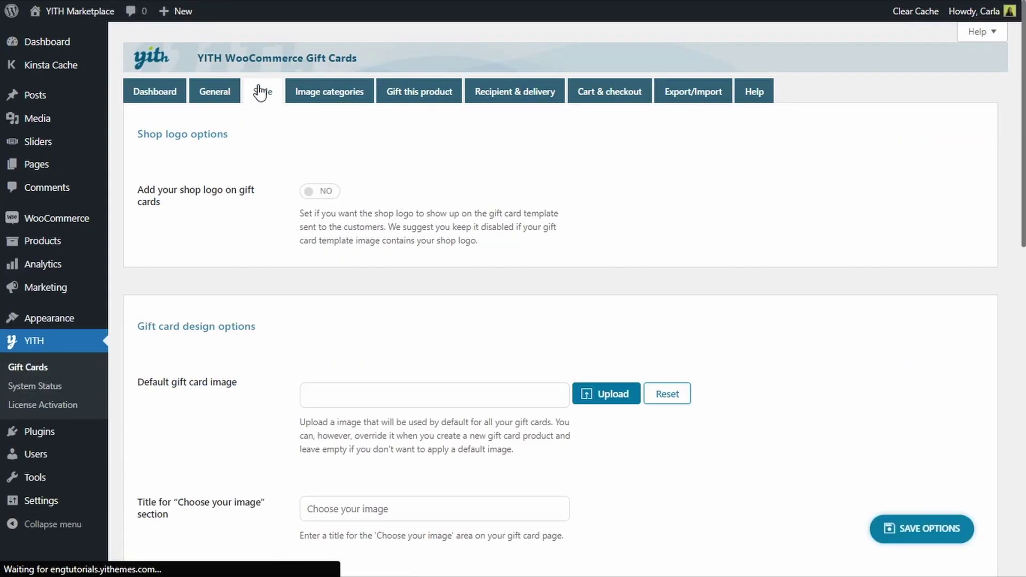
pyautogui.scroll(-1, 238, 236)
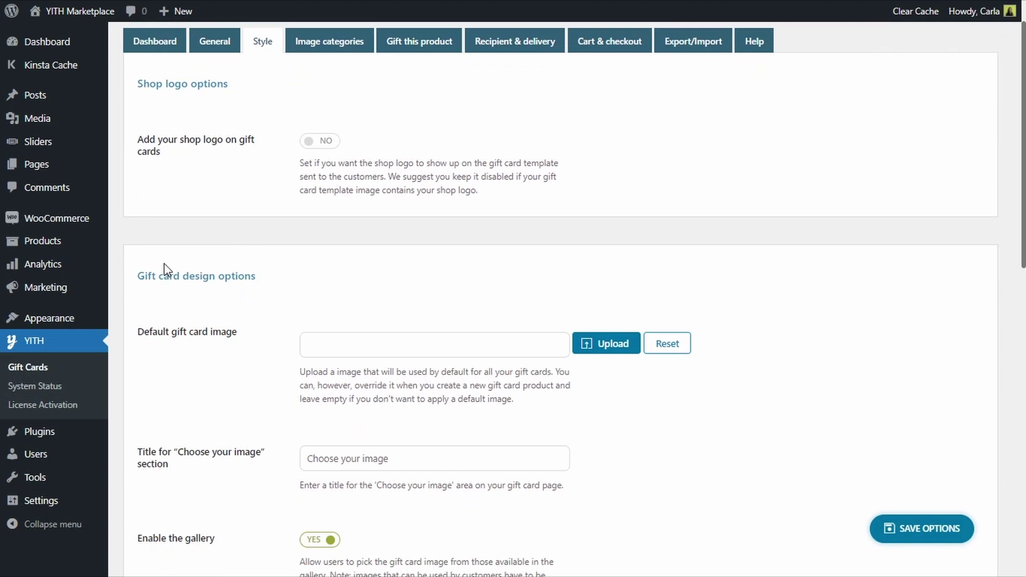
pyautogui.scroll(-5, 165, 268)
pyautogui.scroll(-3, 164, 268)
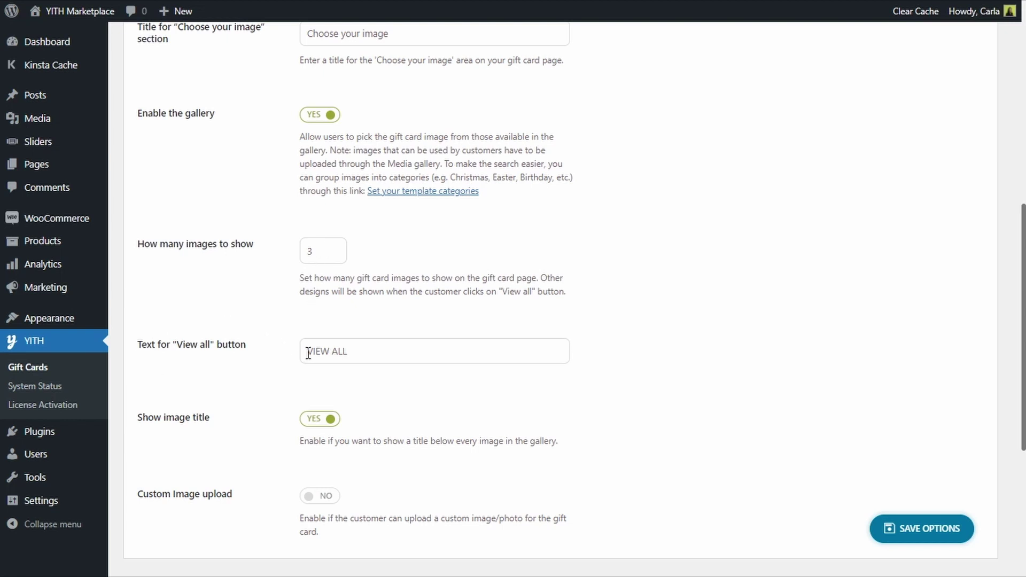
pyautogui.scroll(-2, 308, 354)
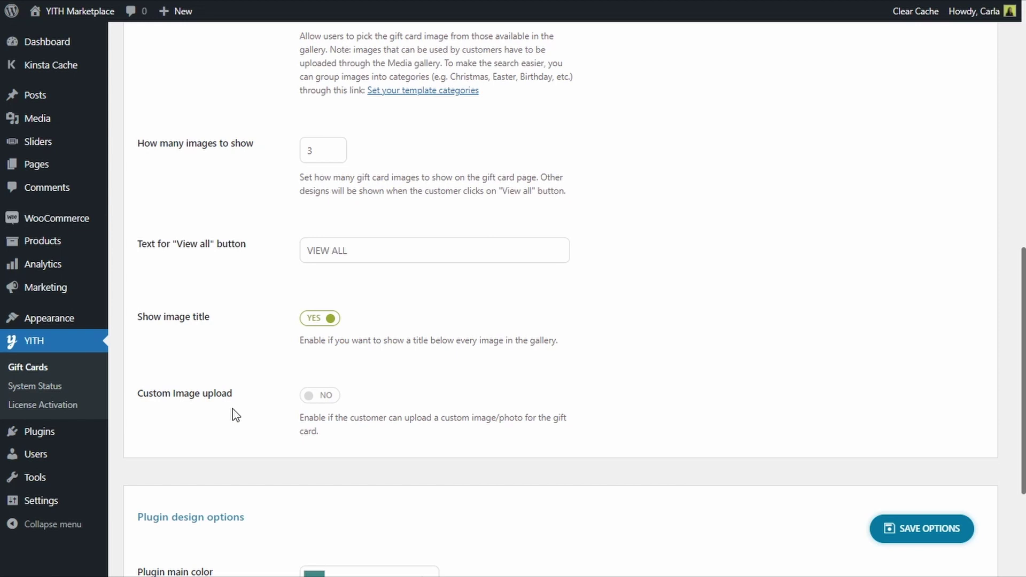
# Switch Custom Image upload to YES with a 1 MB size limit and save the style options.
pyautogui.click(317, 397)
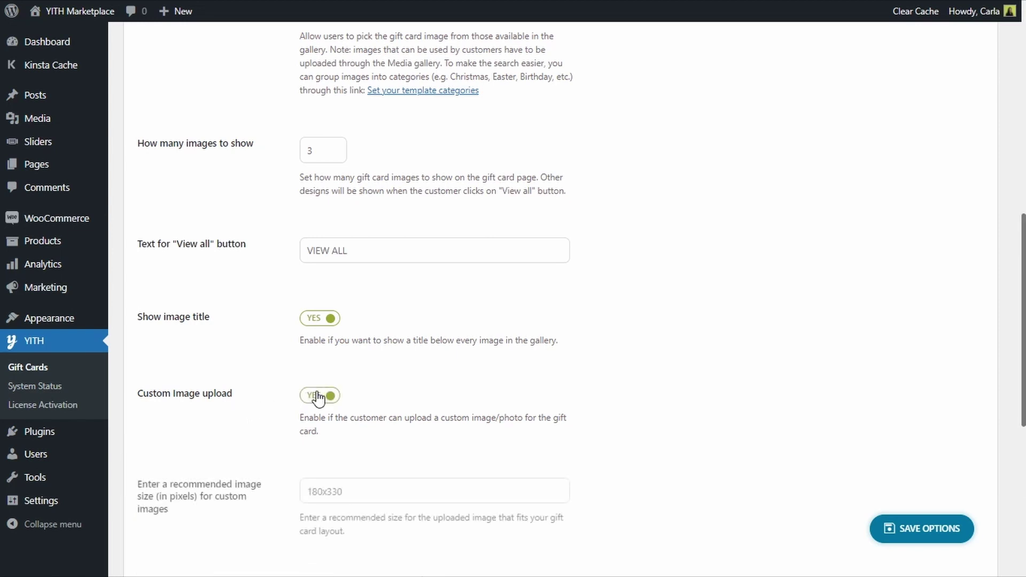
pyautogui.scroll(-3, 315, 398)
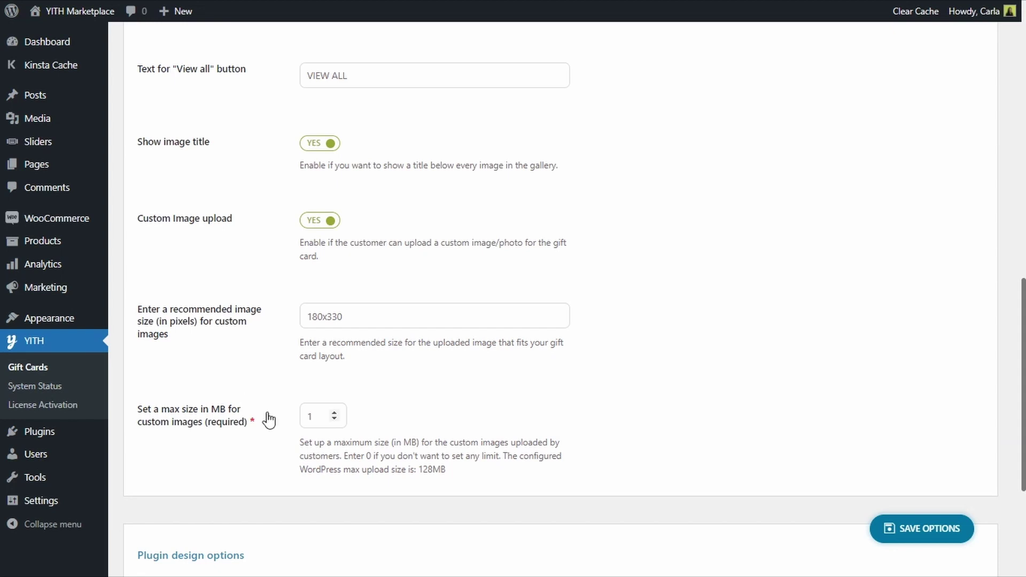
pyautogui.click(919, 524)
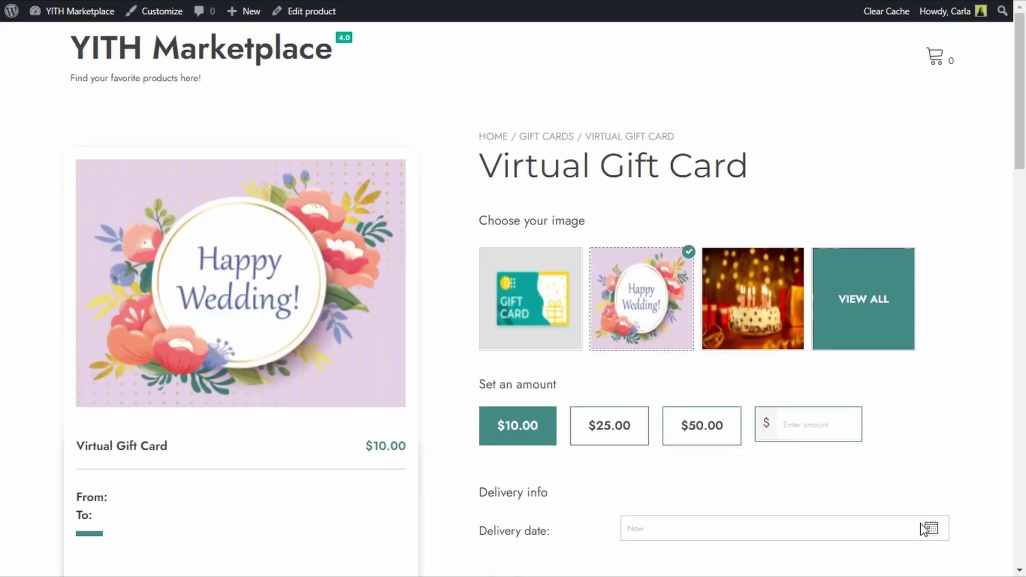
# Refresh the Virtual Gift Card storefront page and check 'Upload your image', which suggests 180x330 px.
pyautogui.press('F5')
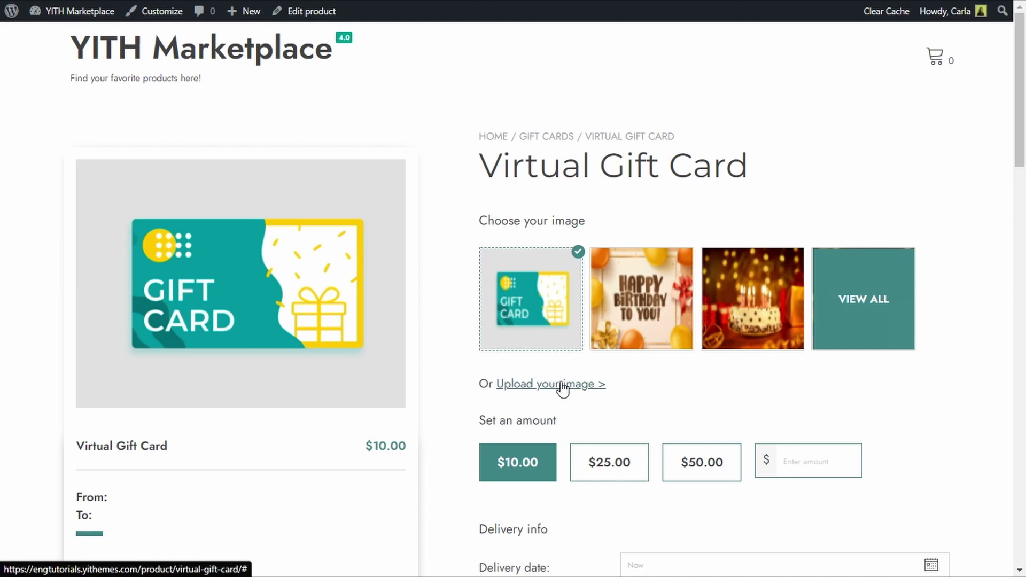
pyautogui.moveTo(575, 390)
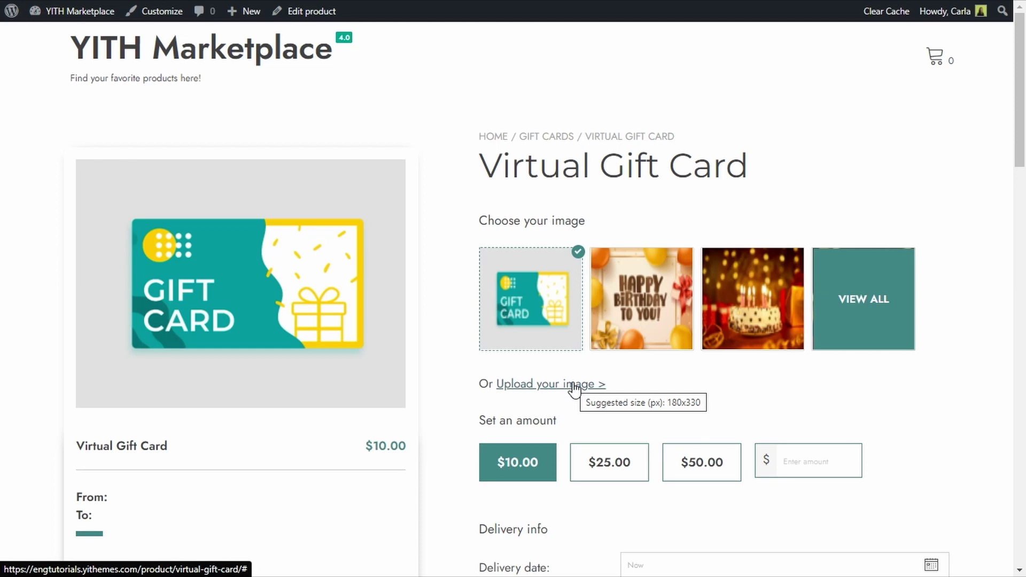
# Upload the Custom image file as the card's design and review the resulting gift card form.
pyautogui.click(543, 390)
pyautogui.click(70, 124)
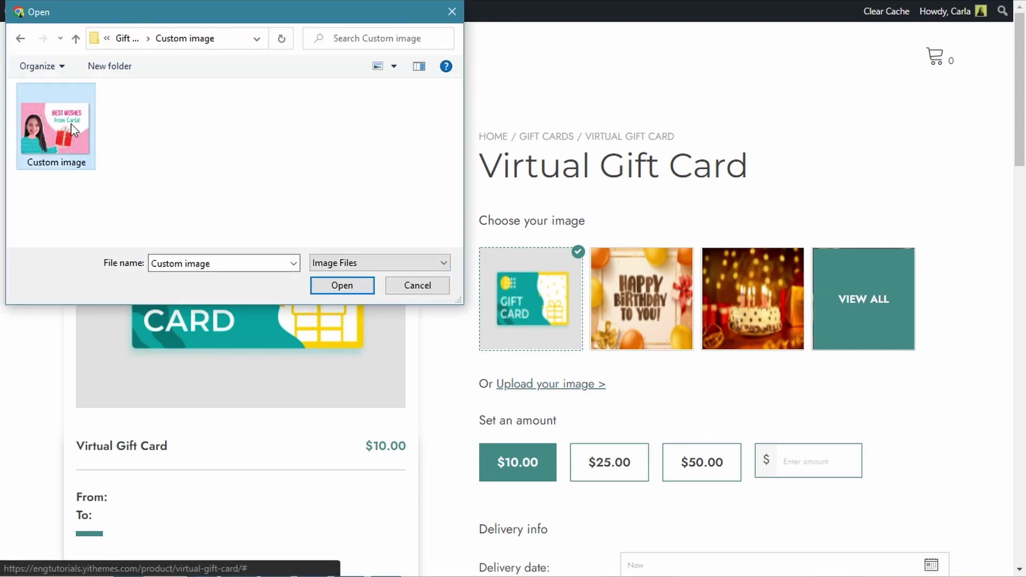
pyautogui.click(345, 284)
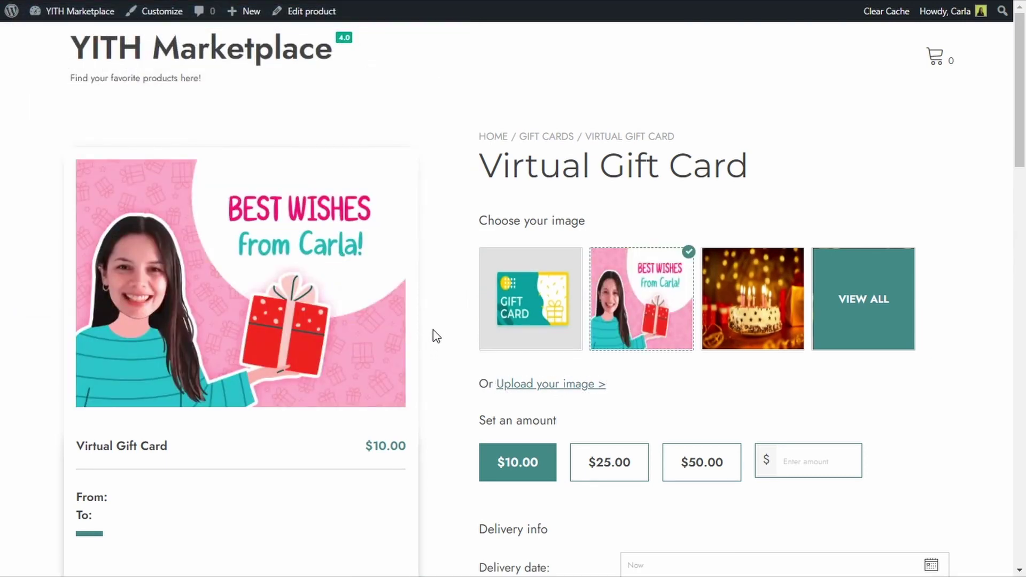
pyautogui.scroll(-1, 437, 331)
pyautogui.scroll(-3, 455, 321)
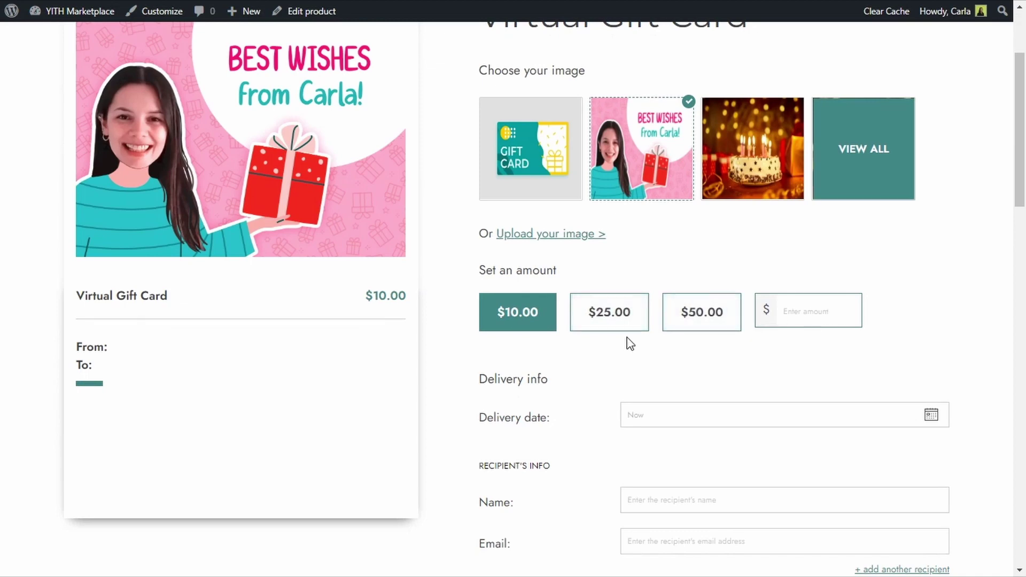
pyautogui.scroll(-1, 428, 369)
pyautogui.scroll(-3, 428, 369)
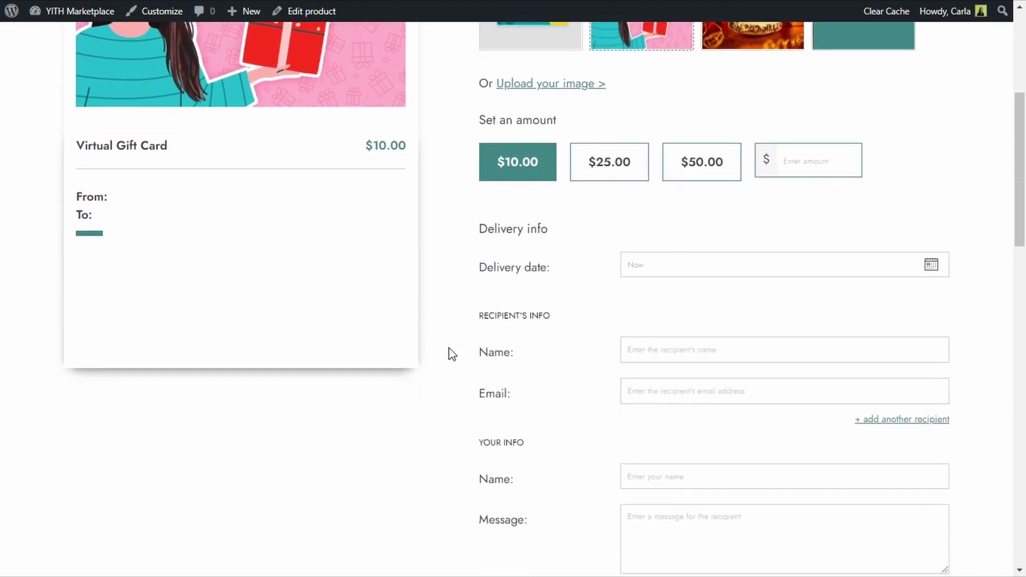
pyautogui.scroll(-3, 615, 363)
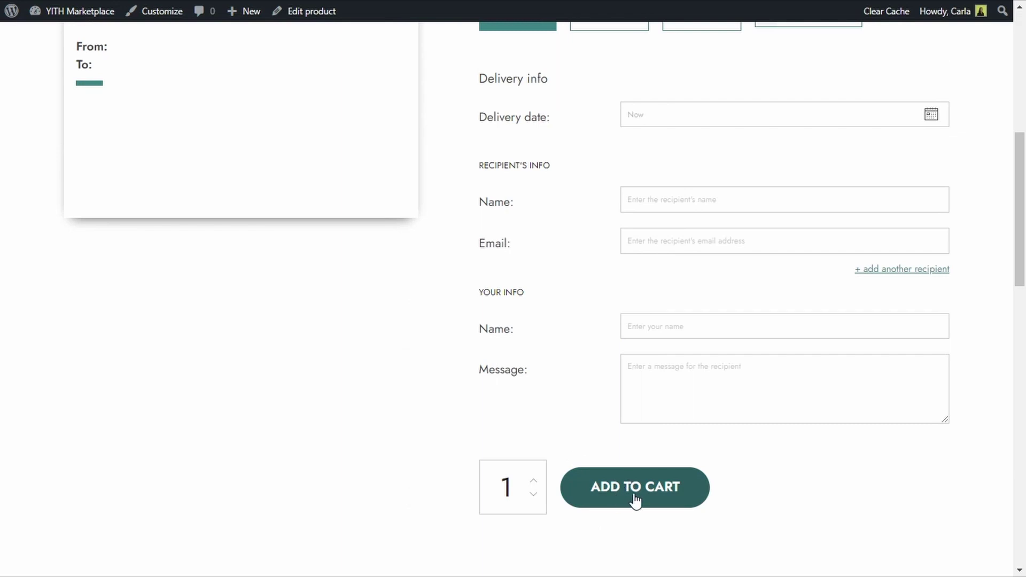
pyautogui.scroll(4, 635, 500)
pyautogui.scroll(4, 634, 499)
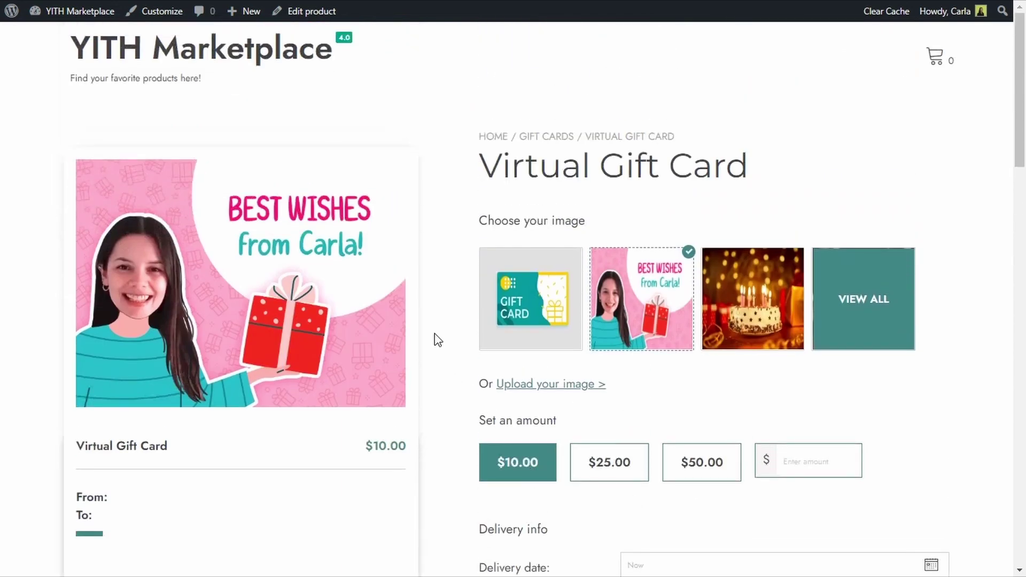